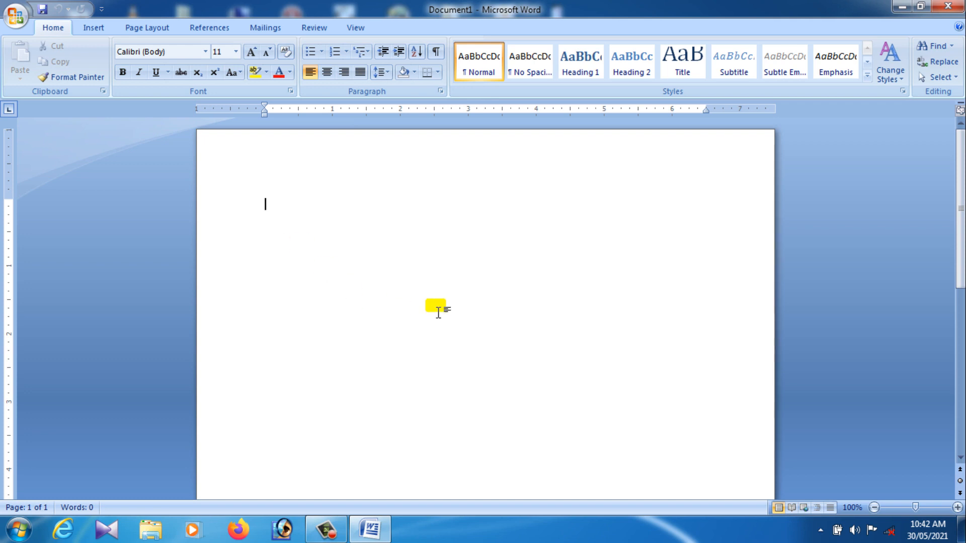
click(92, 29)
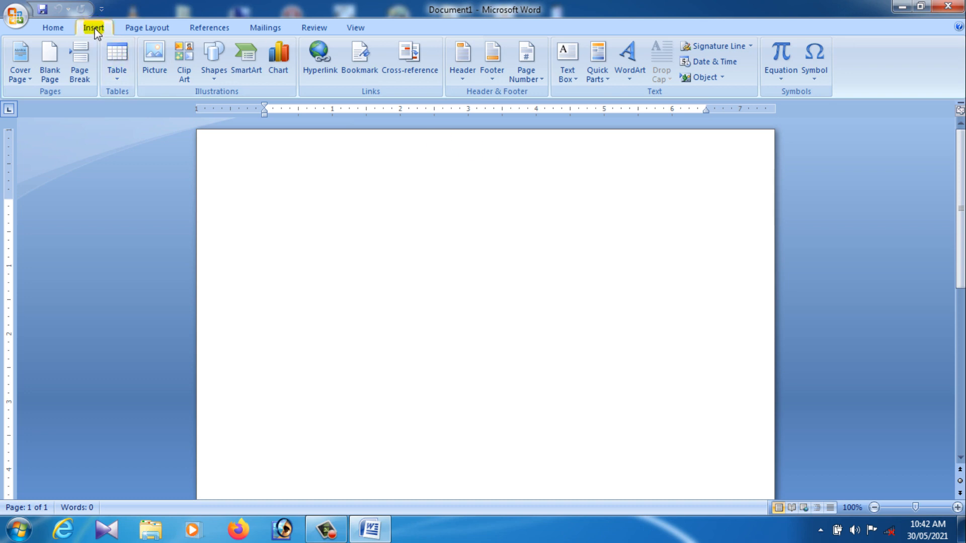
click(118, 77)
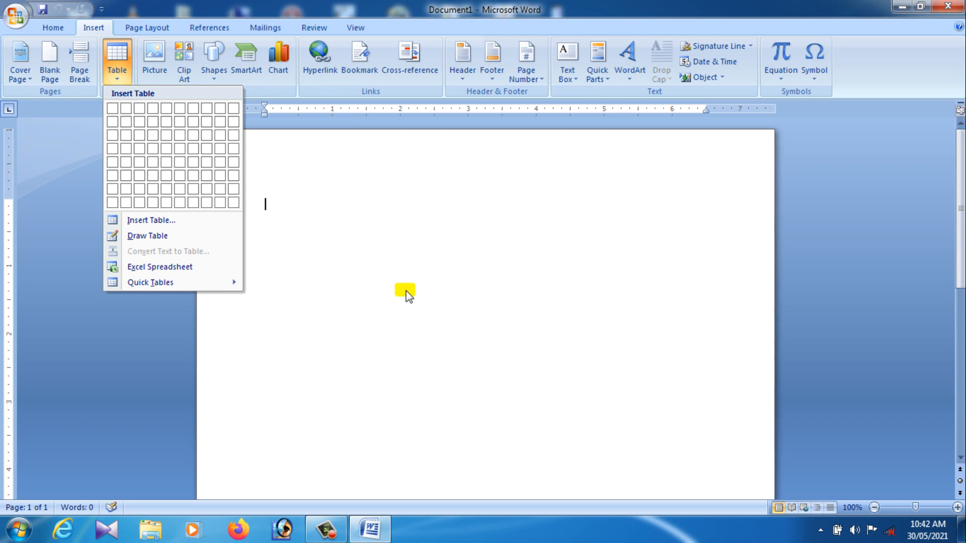
click(433, 333)
click(330, 531)
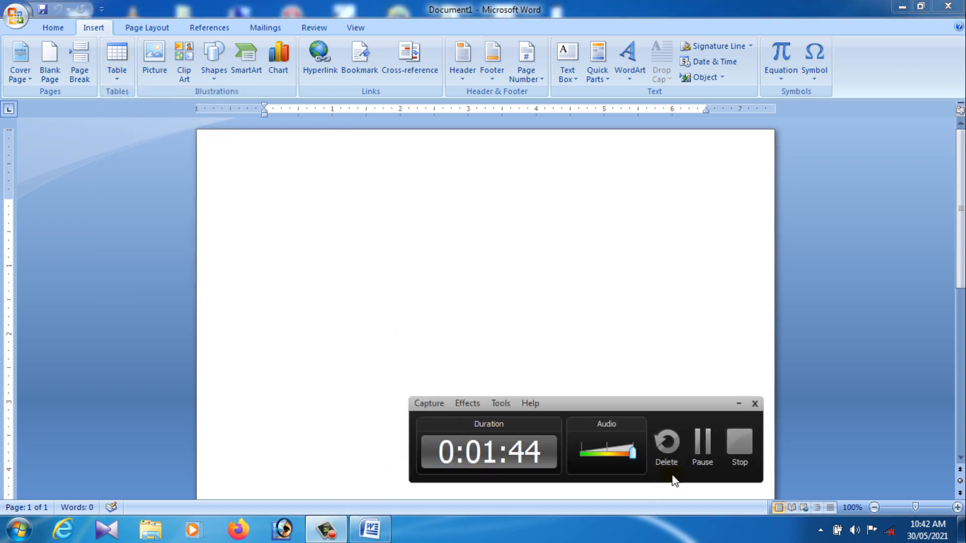
click(704, 445)
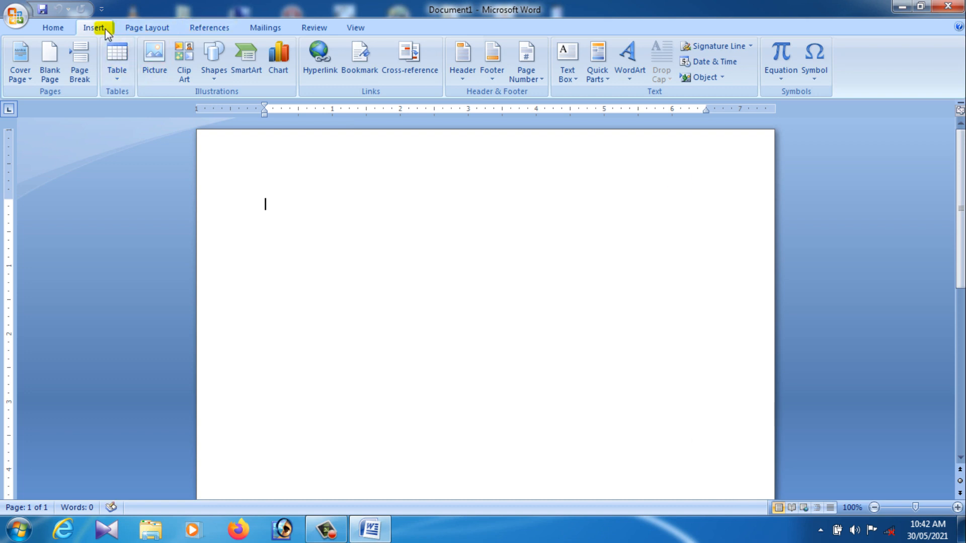
- Insert a table with 10 columns and 8 rows at the start of the document
click(122, 67)
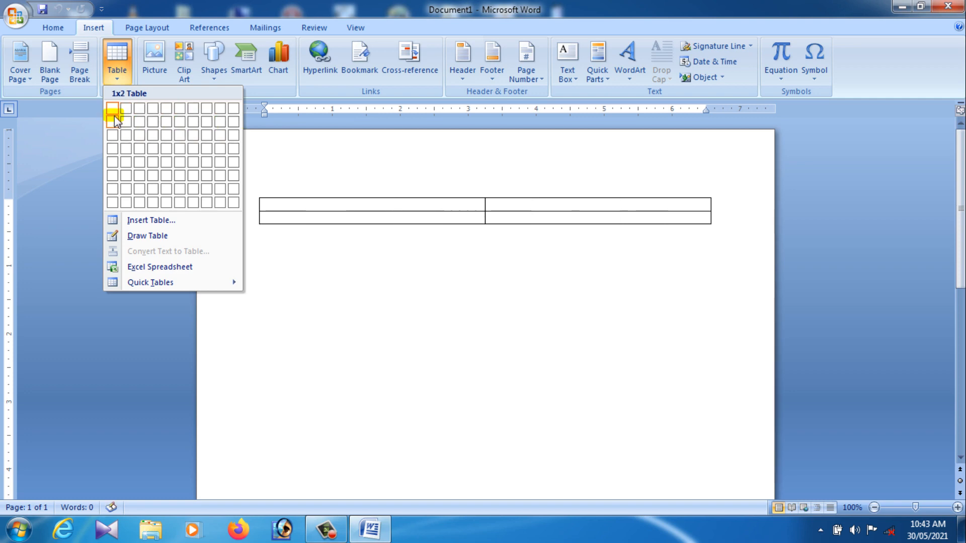
click(235, 204)
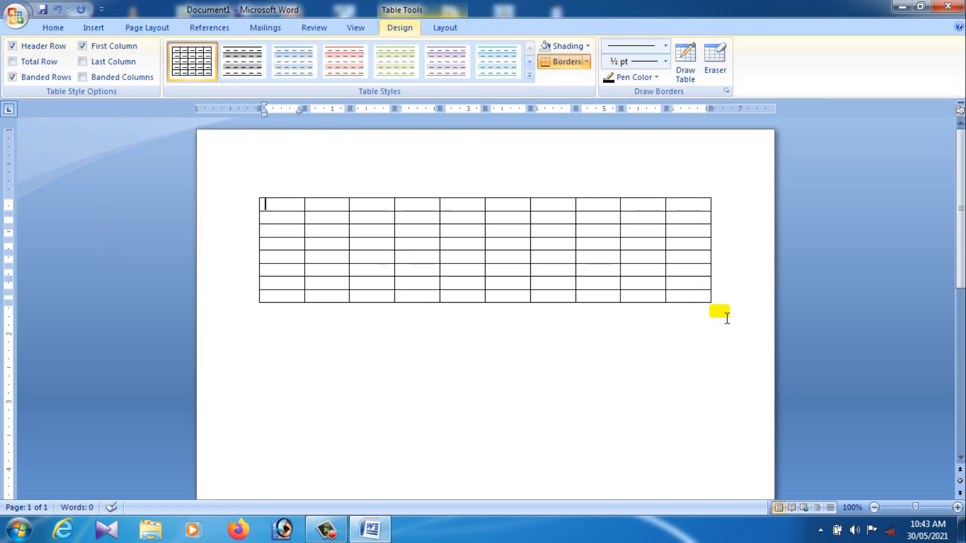
- Select the whole table and set the height of all its rows to 0.3"
drag(274, 206, 681, 302)
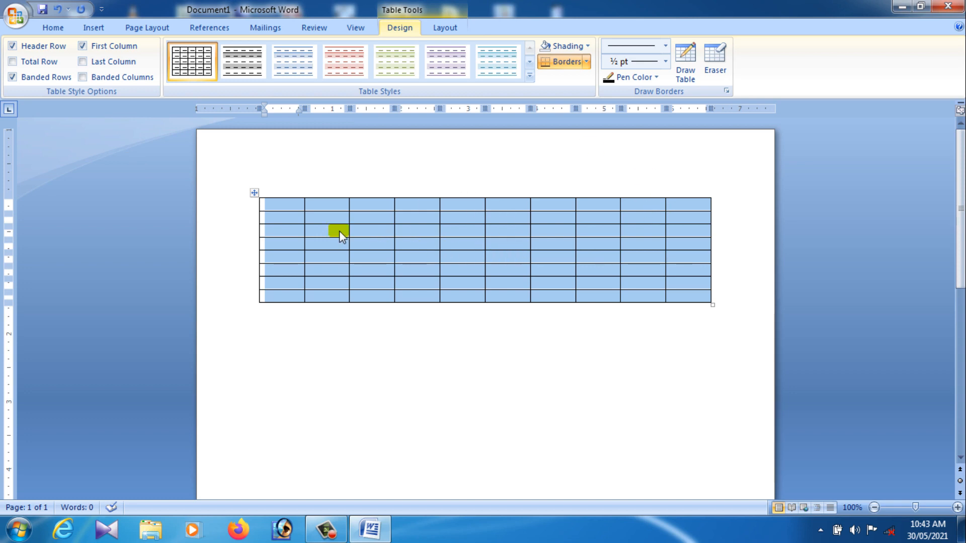
click(445, 29)
click(397, 28)
click(436, 29)
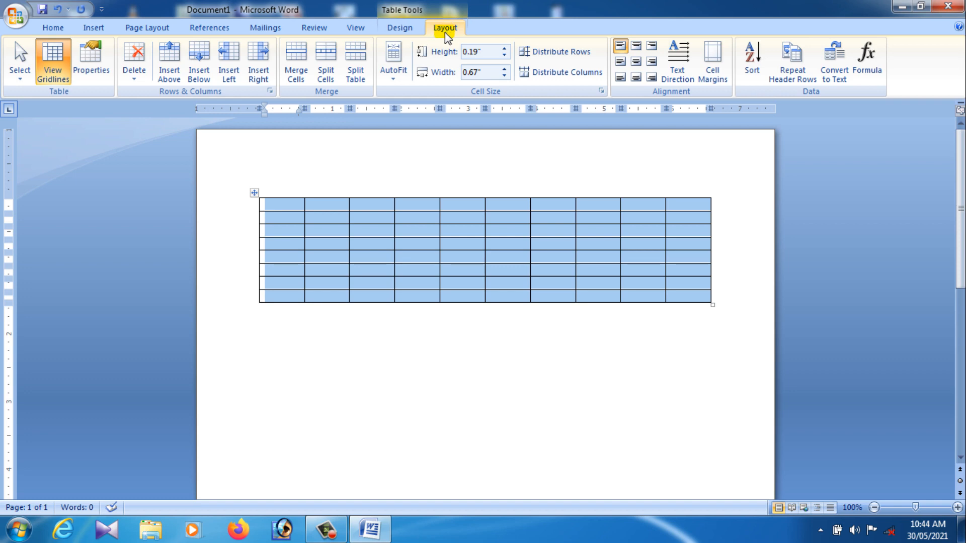
click(134, 80)
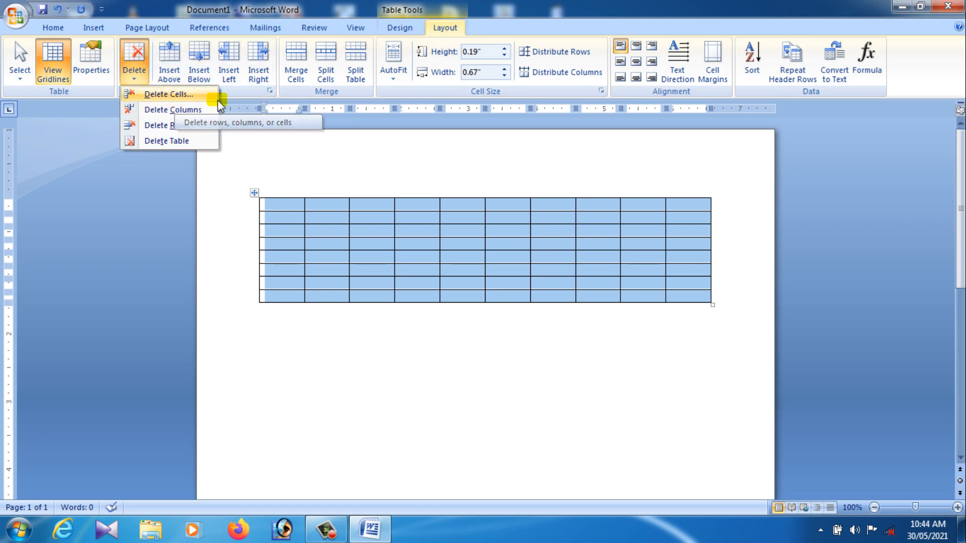
click(435, 174)
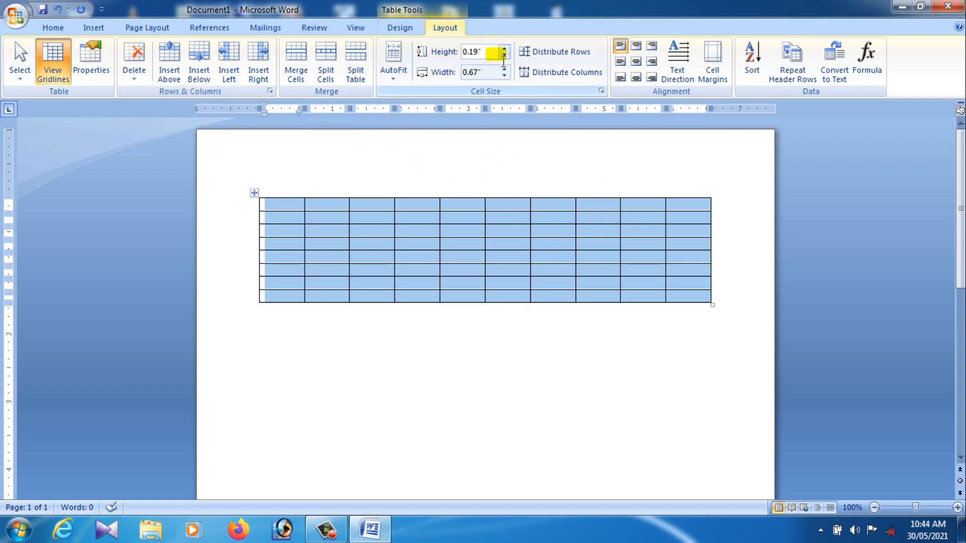
click(504, 48)
click(504, 49)
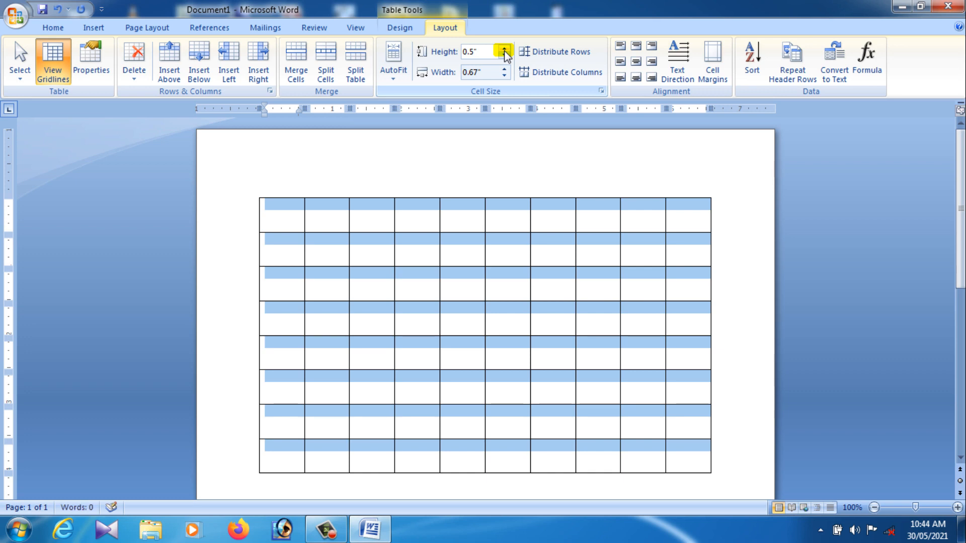
click(504, 54)
click(504, 54)
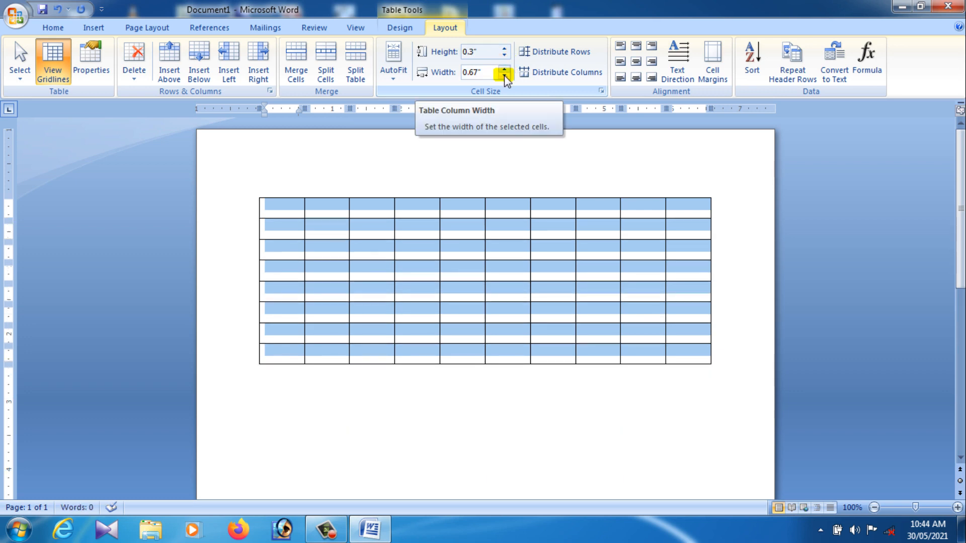
- Set the width of all table cells to 0.7" and distribute the columns evenly
click(504, 76)
click(504, 75)
click(504, 75)
click(503, 76)
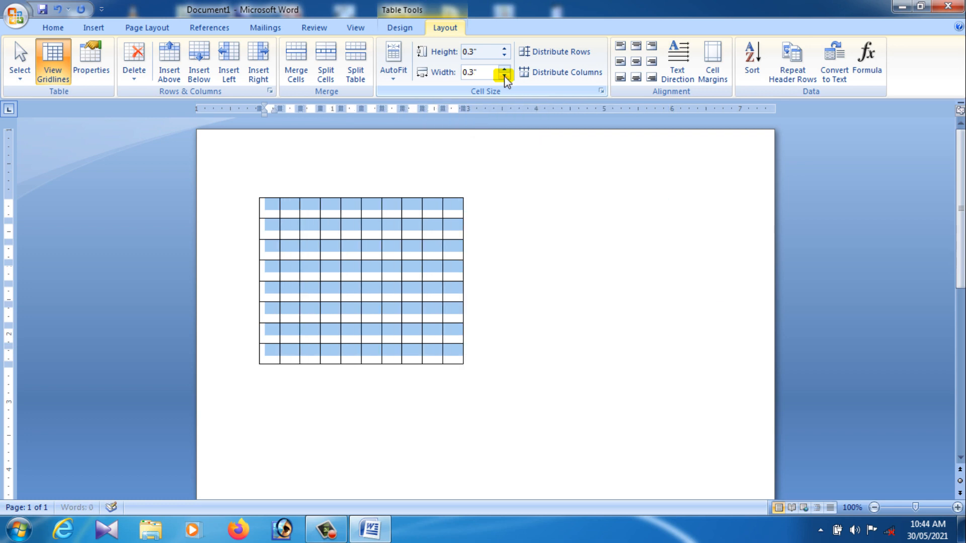
click(504, 70)
click(504, 70)
click(504, 70)
click(504, 70)
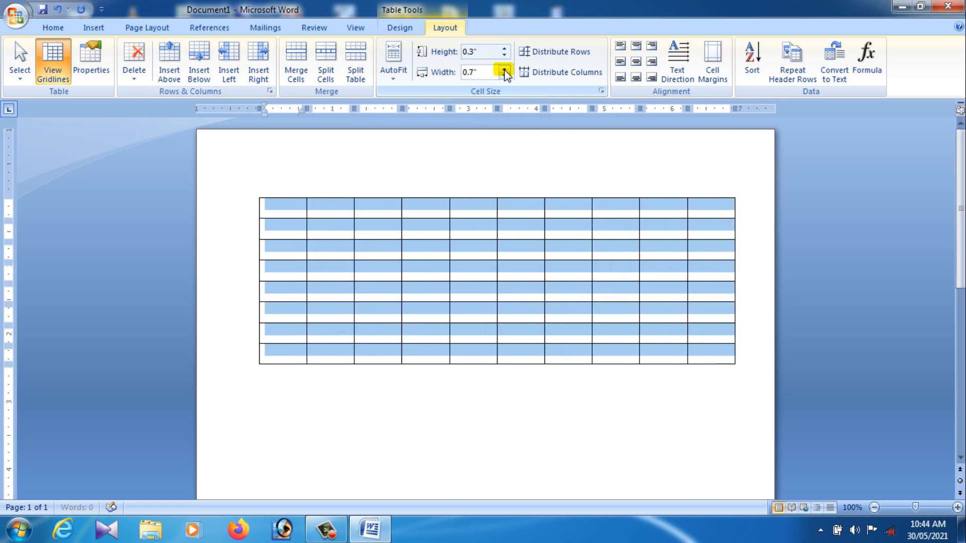
click(553, 75)
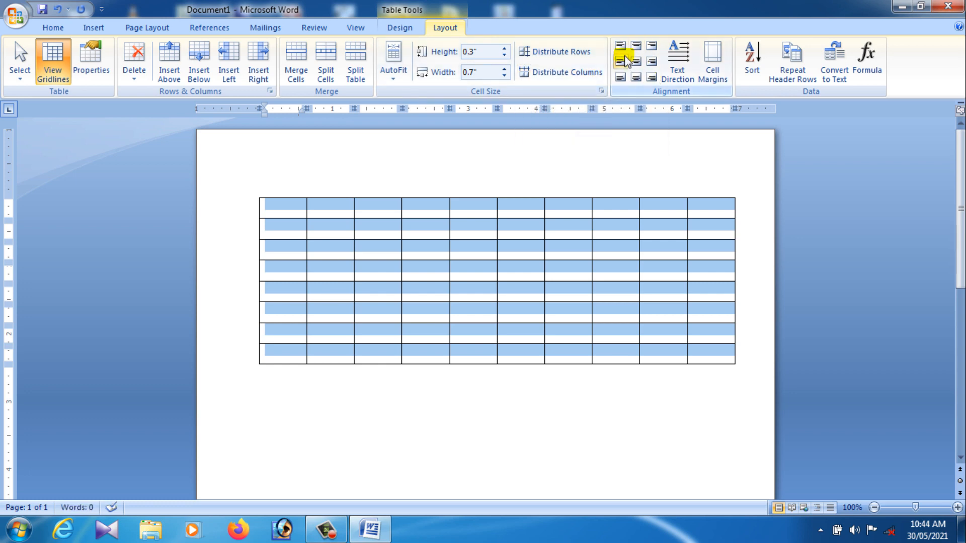
click(527, 265)
- Enter "sl" in the table's first header cell and set its font size to 26
click(295, 216)
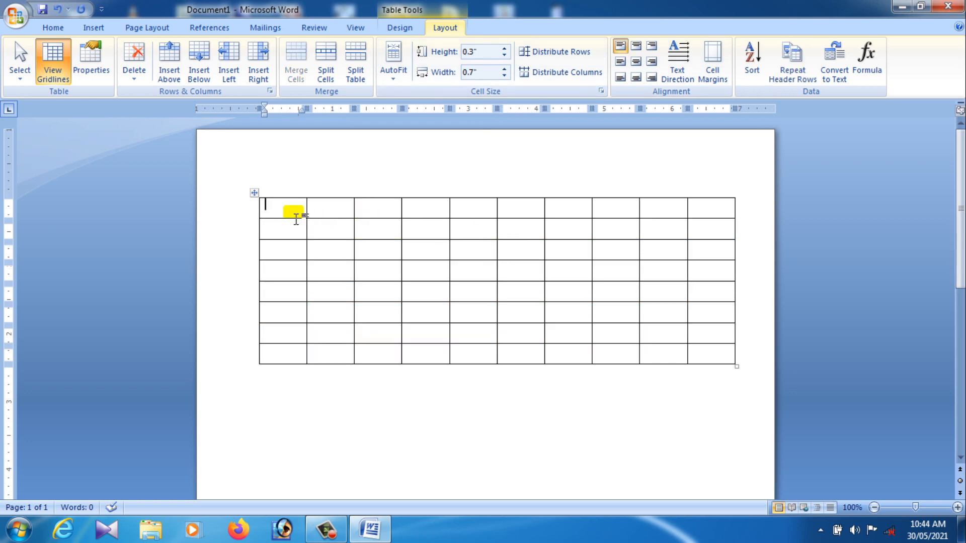
text(S)
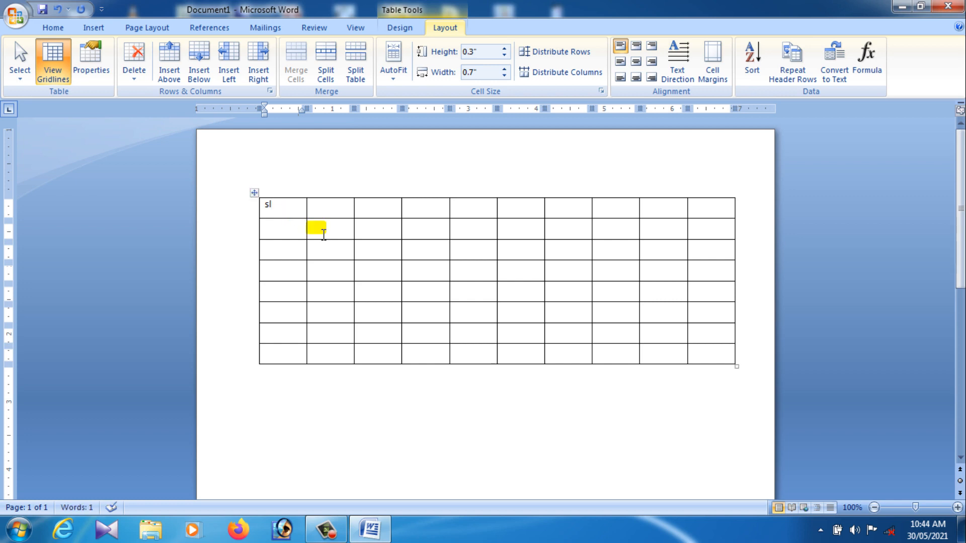
double_click(267, 205)
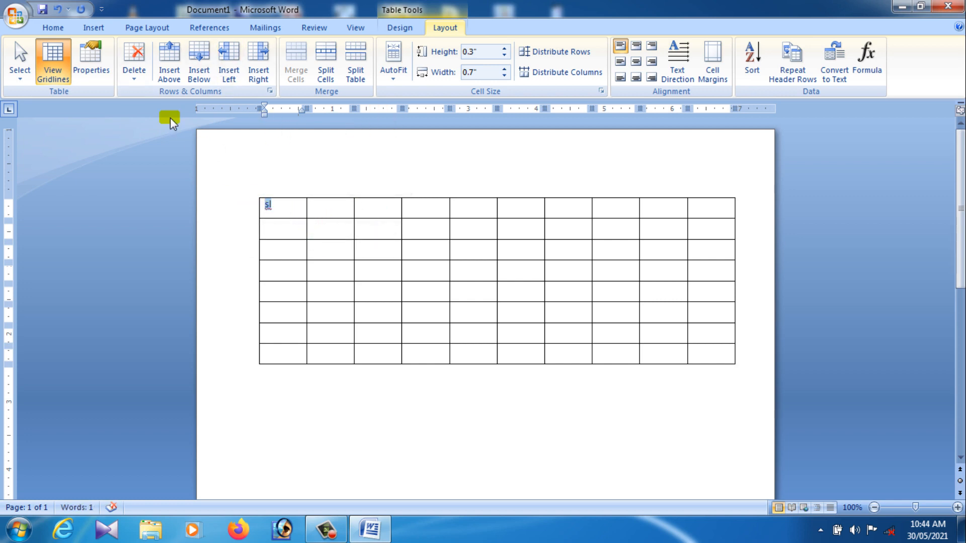
click(95, 28)
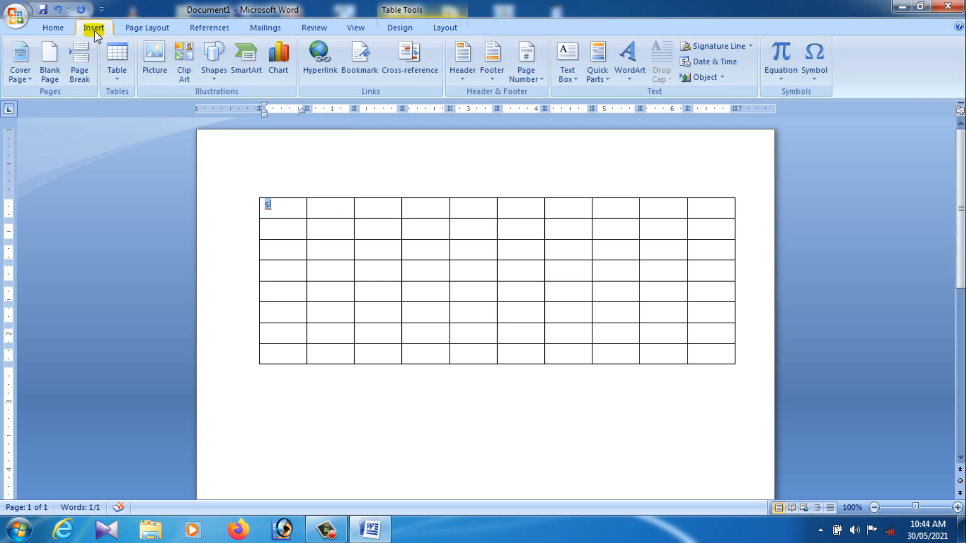
click(46, 27)
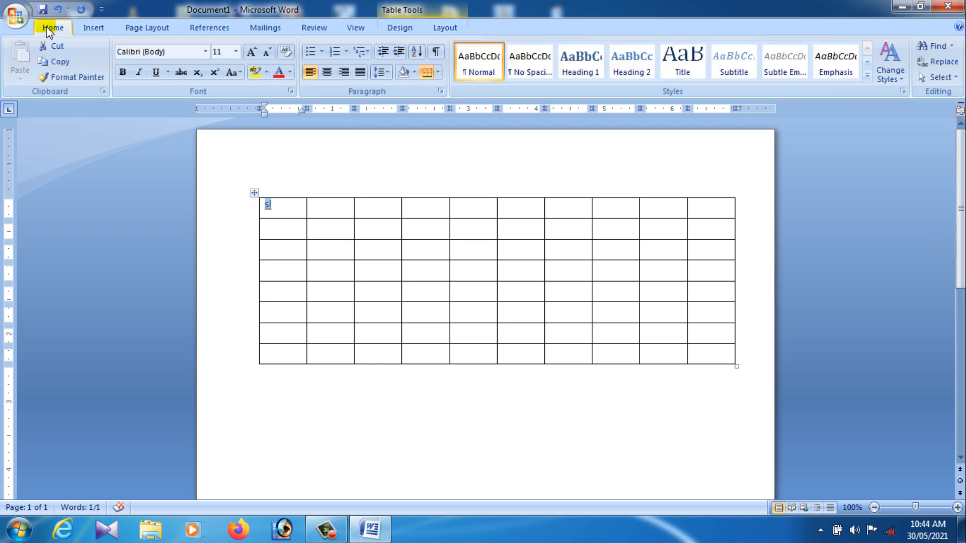
click(236, 52)
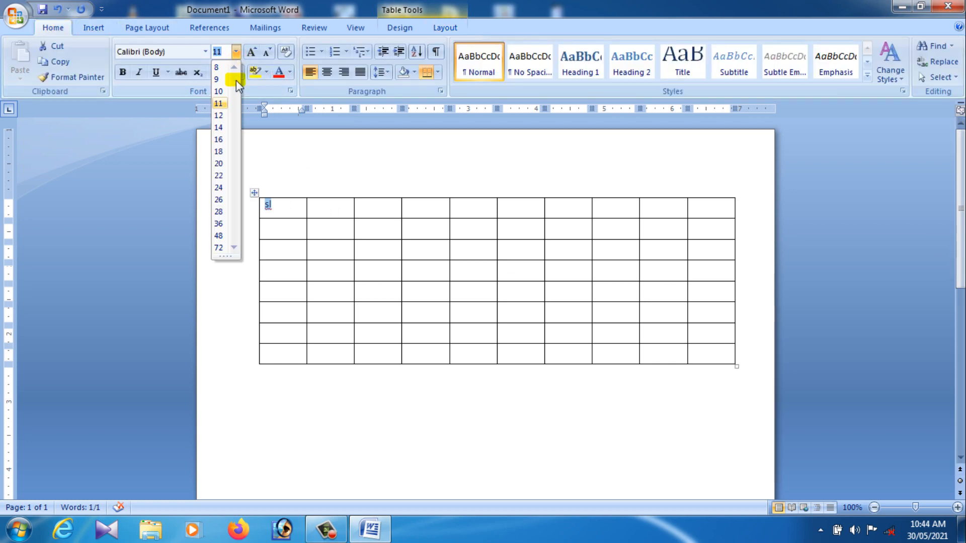
click(222, 199)
click(305, 225)
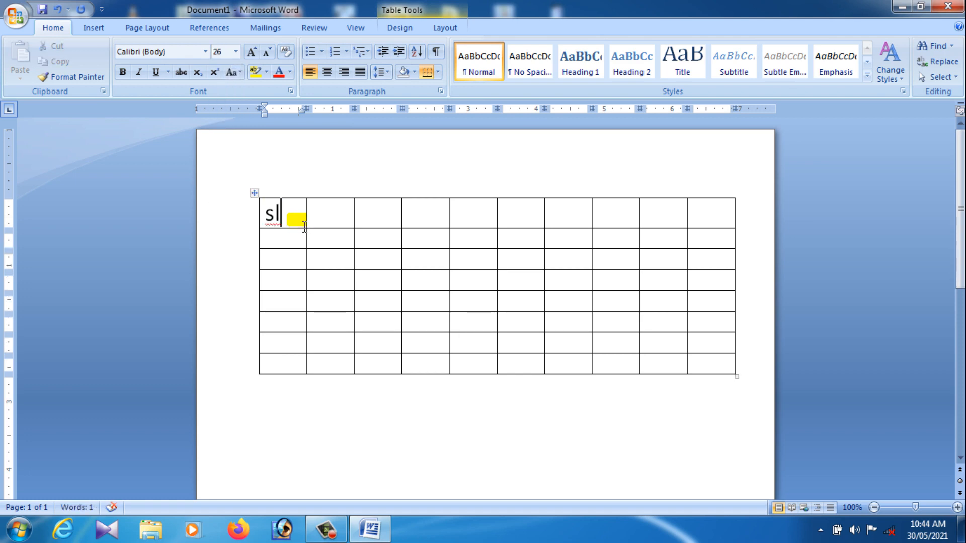
- Replace the text in the first header cell with "SLNO" in capitals
click(328, 215)
drag(281, 217, 266, 226)
text(S)
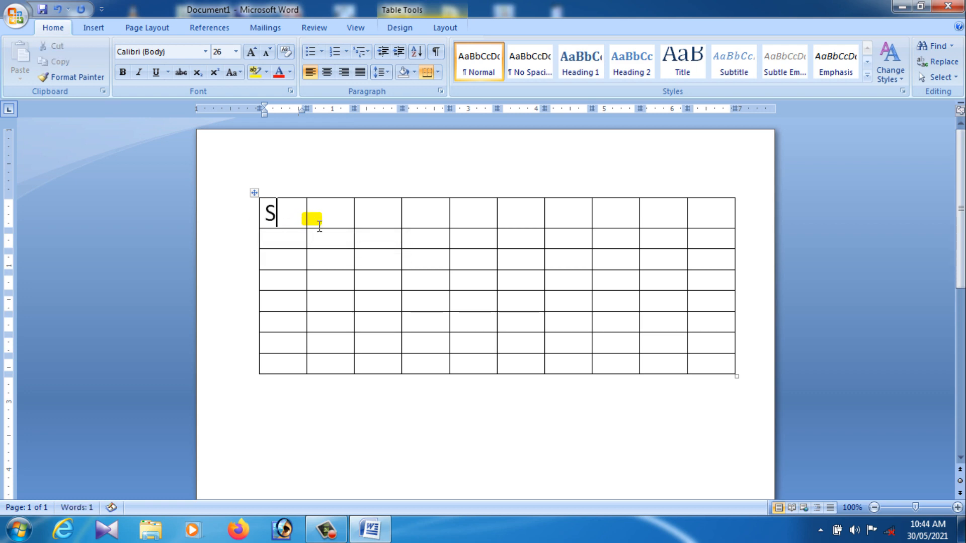
text(L)
click(333, 222)
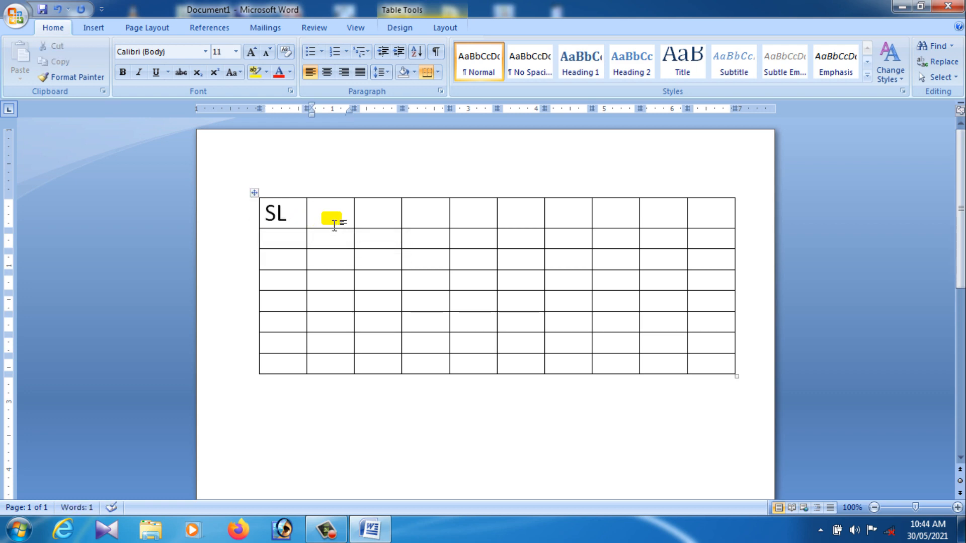
click(288, 215)
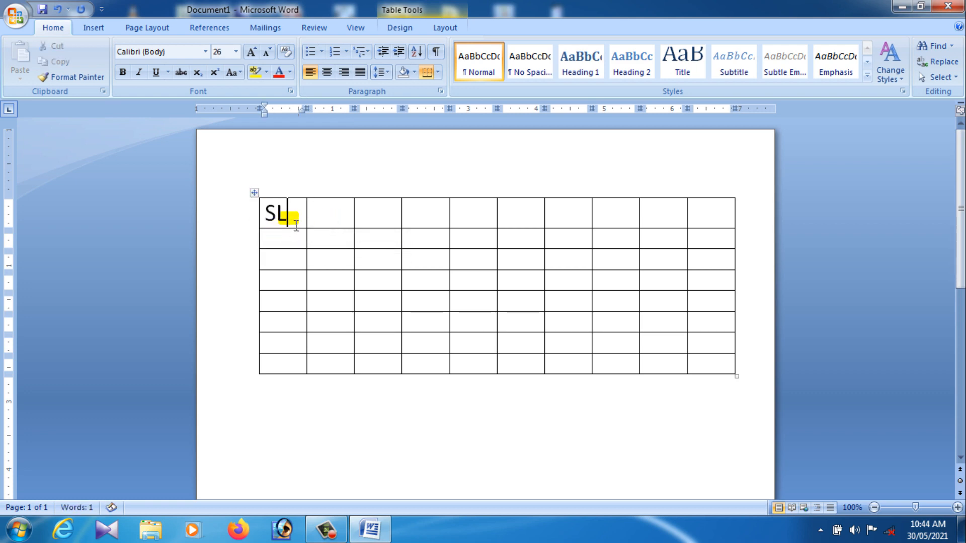
text(NO)
- Enter "NAME" in the second header cell and set its font size to 22
key(Tab)
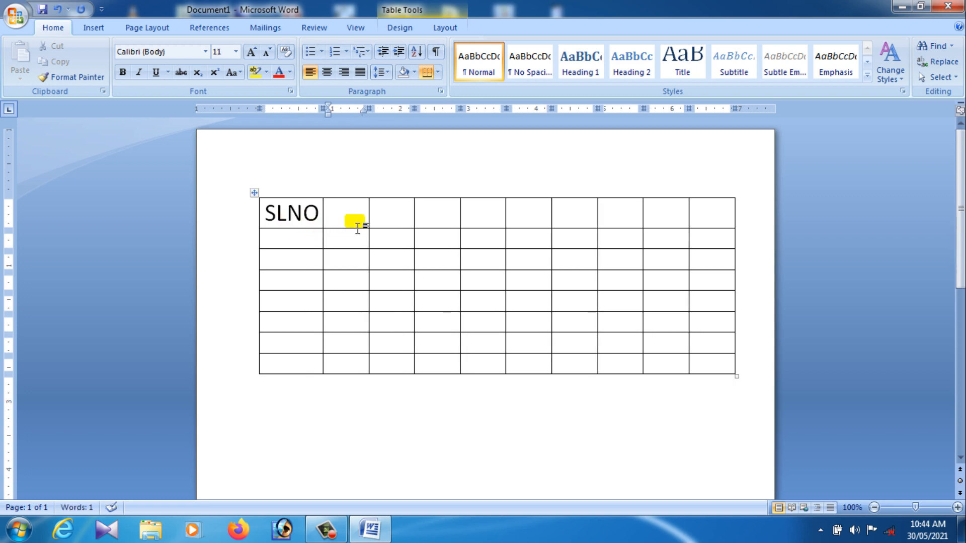
text(NAME)
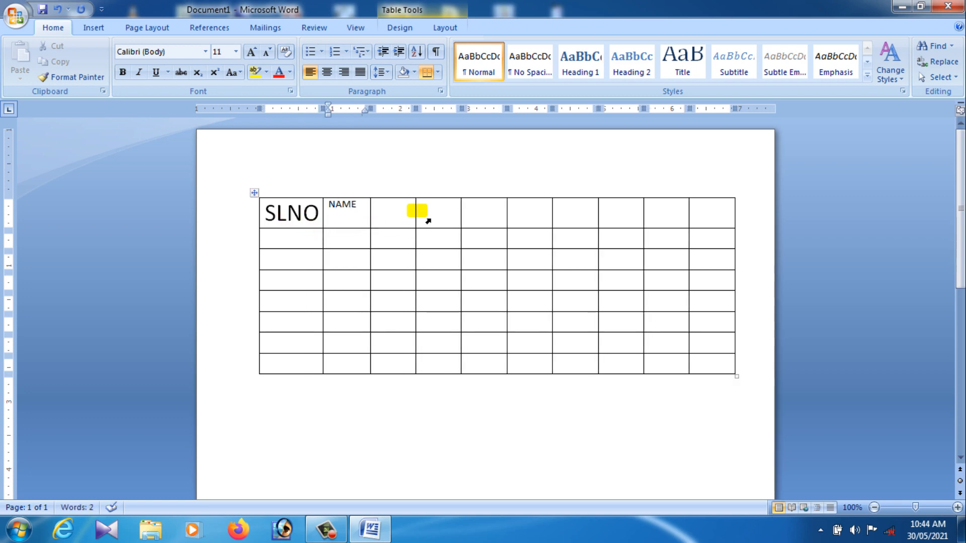
key(Tab)
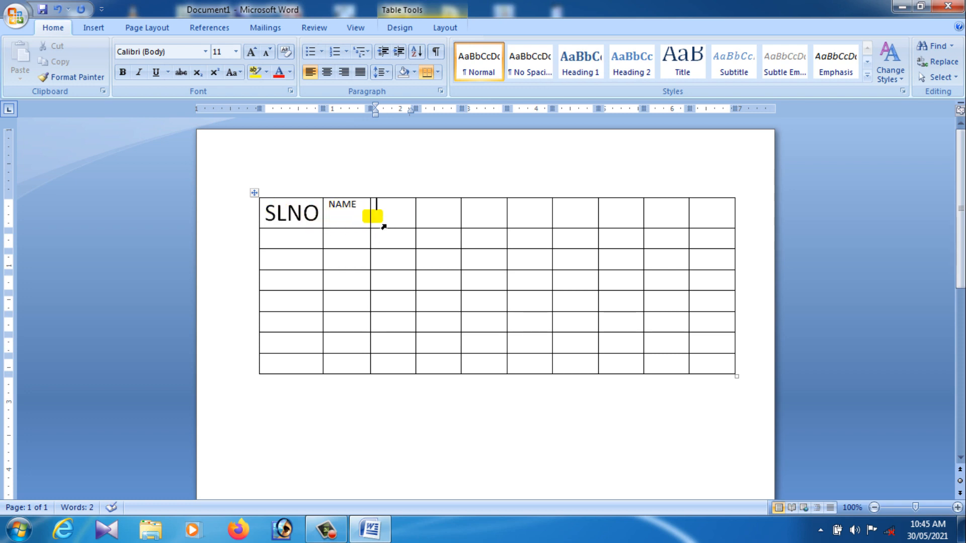
drag(359, 206, 328, 207)
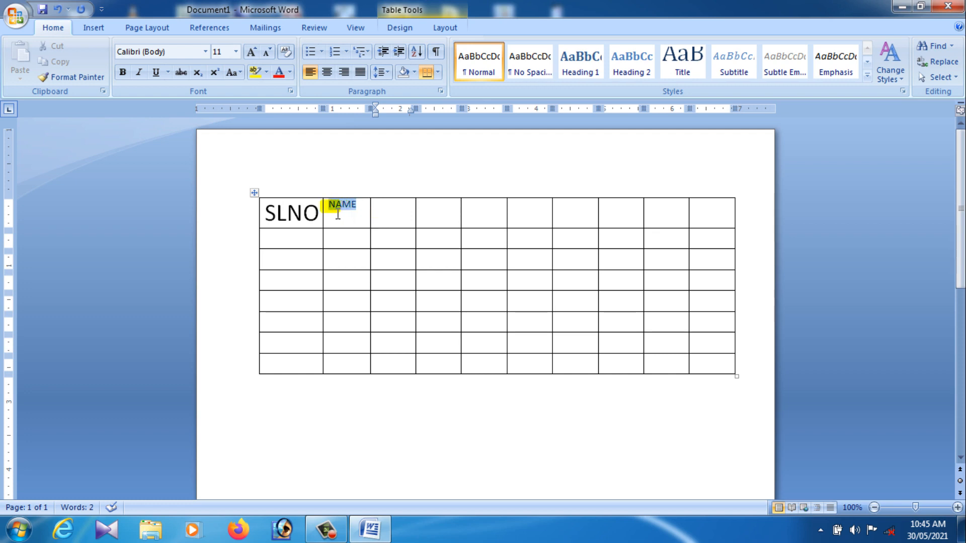
click(236, 52)
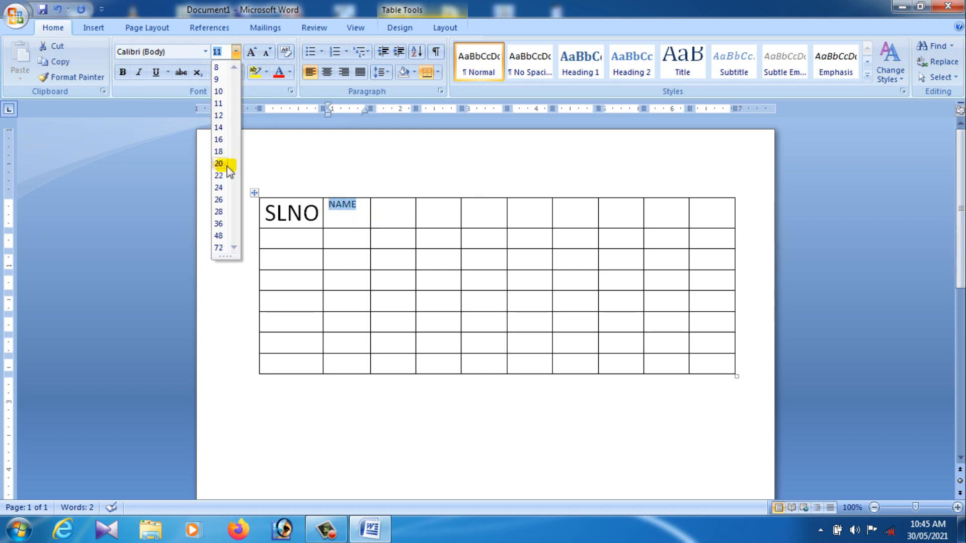
click(220, 177)
click(396, 213)
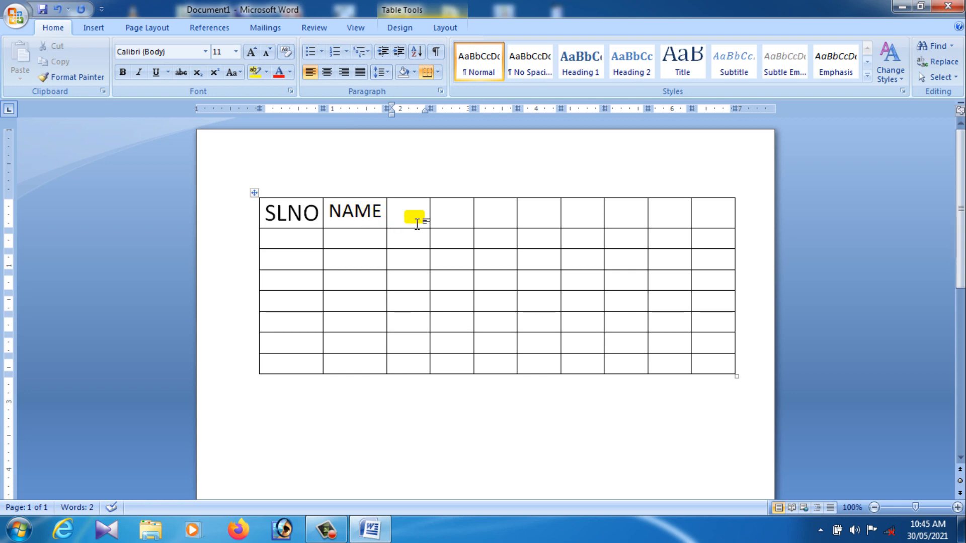
text(DF)
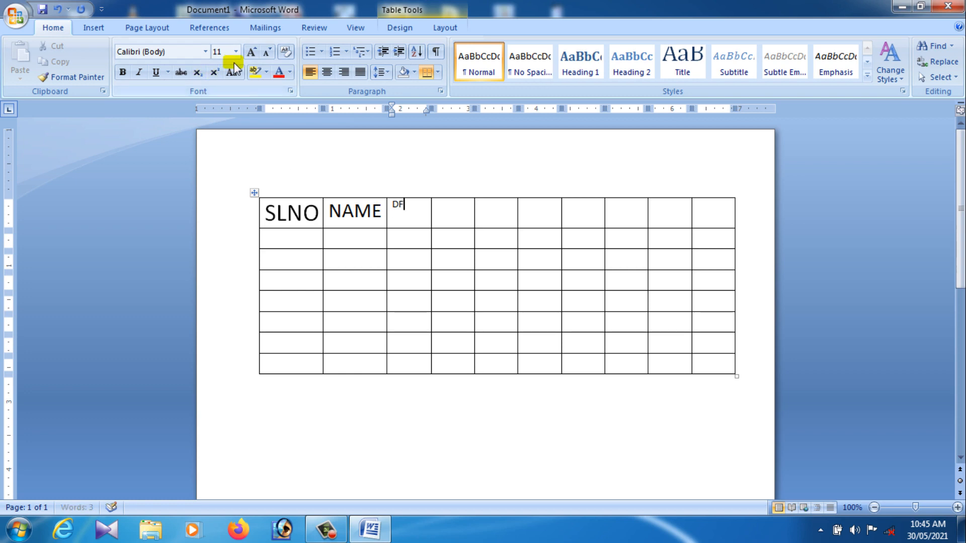
drag(410, 210, 384, 212)
click(422, 217)
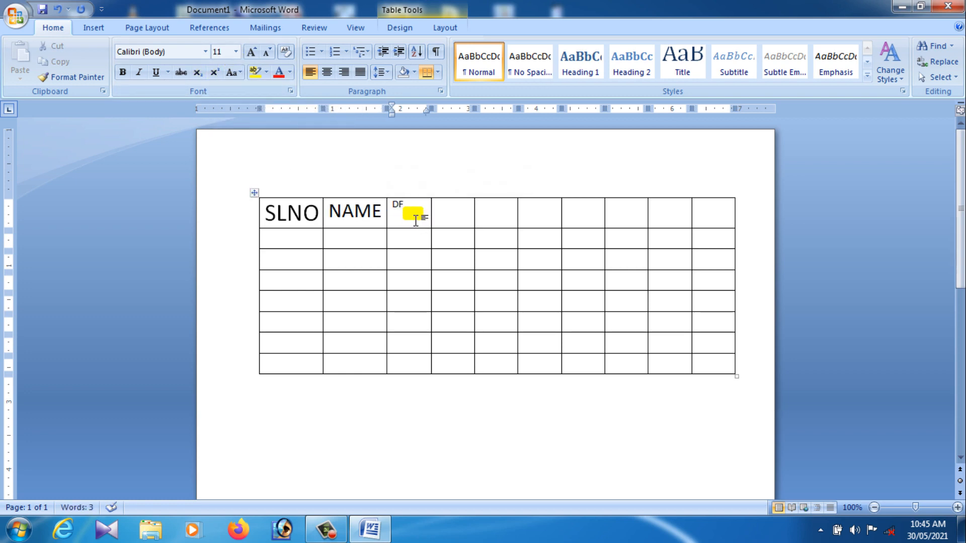
key(BackSpace)
key(BackSpace)
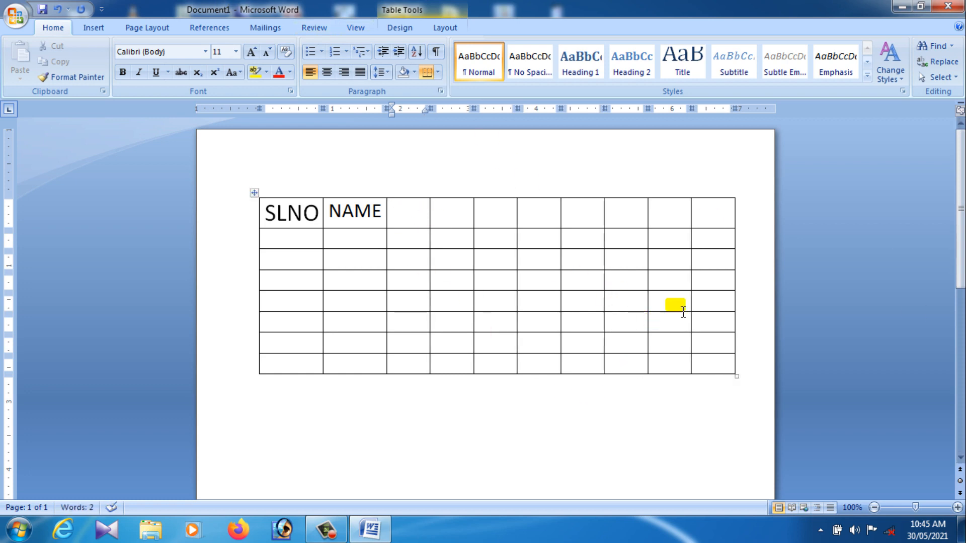
- Shift the whole table about 0.5" to the right on the page
double_click(261, 200)
drag(330, 246, 317, 192)
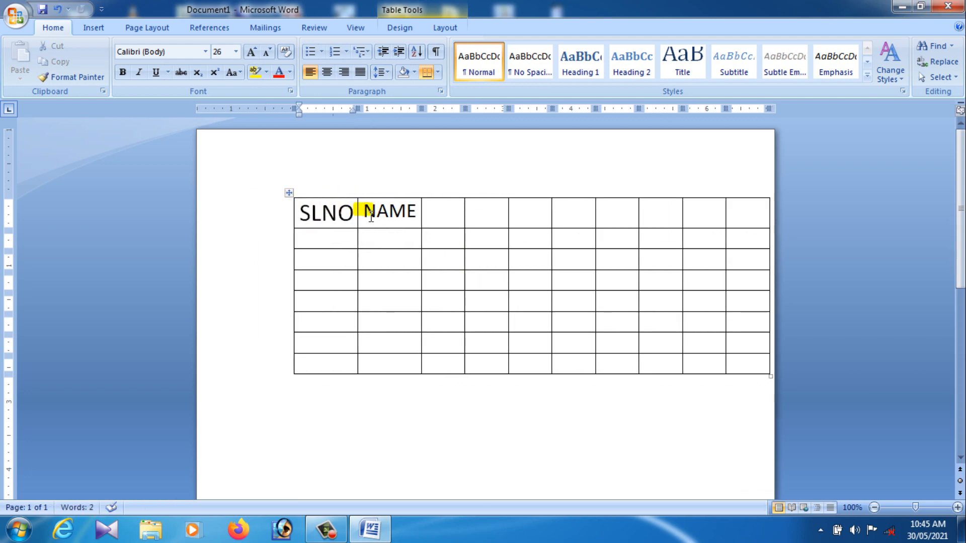
- Undo the table's shift on the page and set the font size of the whole table to 20
key(ctrl+z)
click(584, 367)
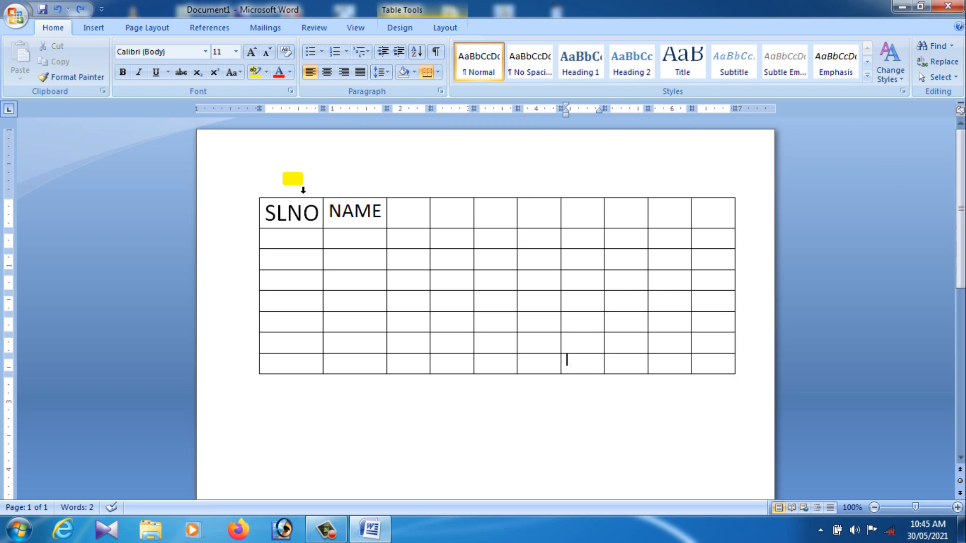
click(254, 192)
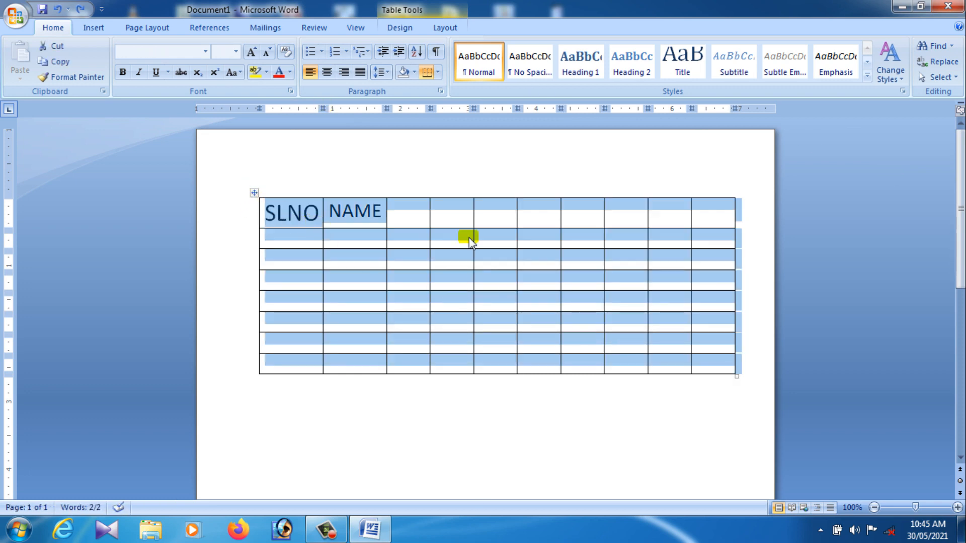
click(236, 51)
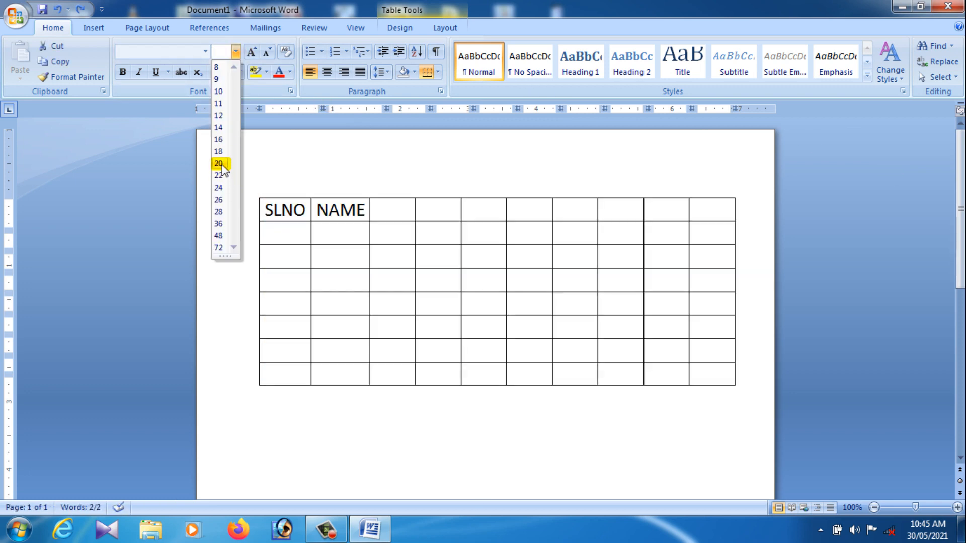
click(222, 165)
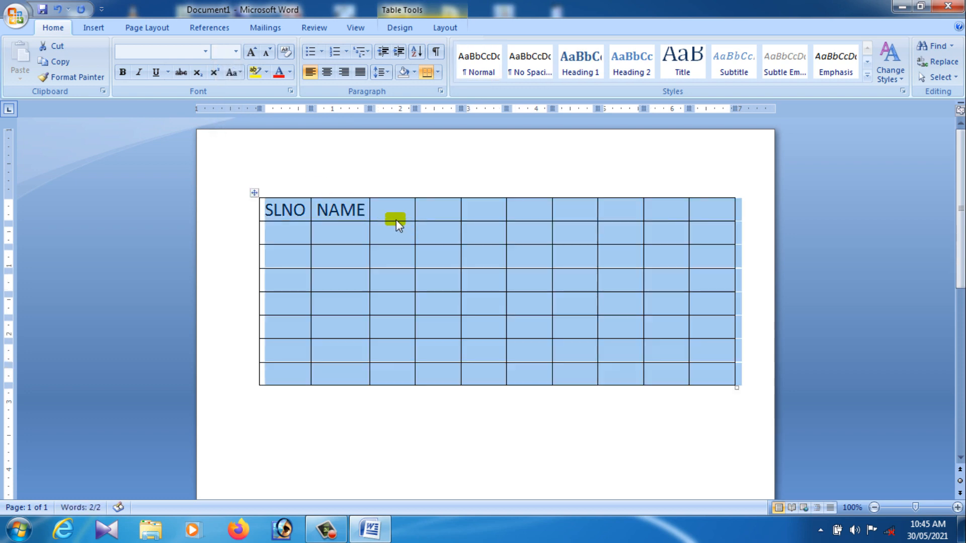
- Enter "COURSE" in the third header cell and "FEES" in the fourth header cell
click(391, 213)
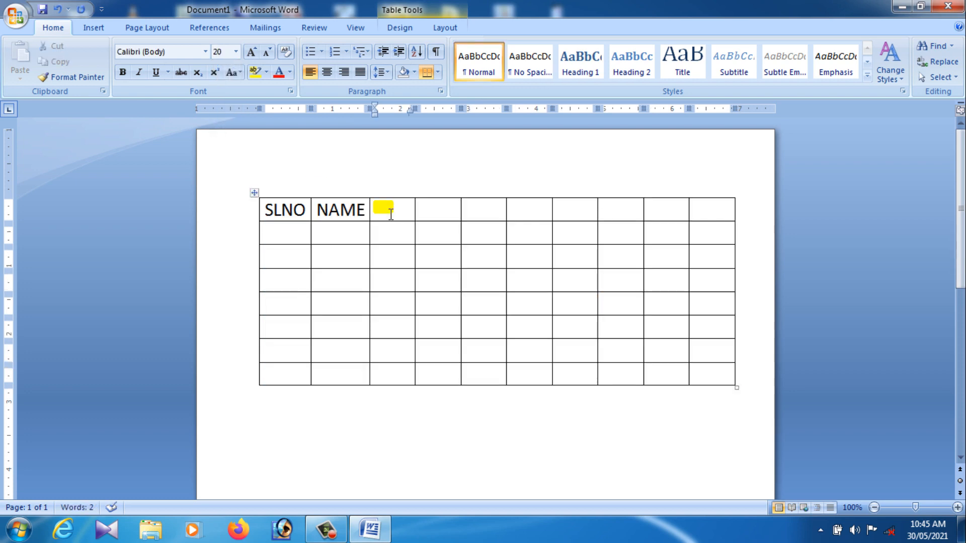
text(COURSE)
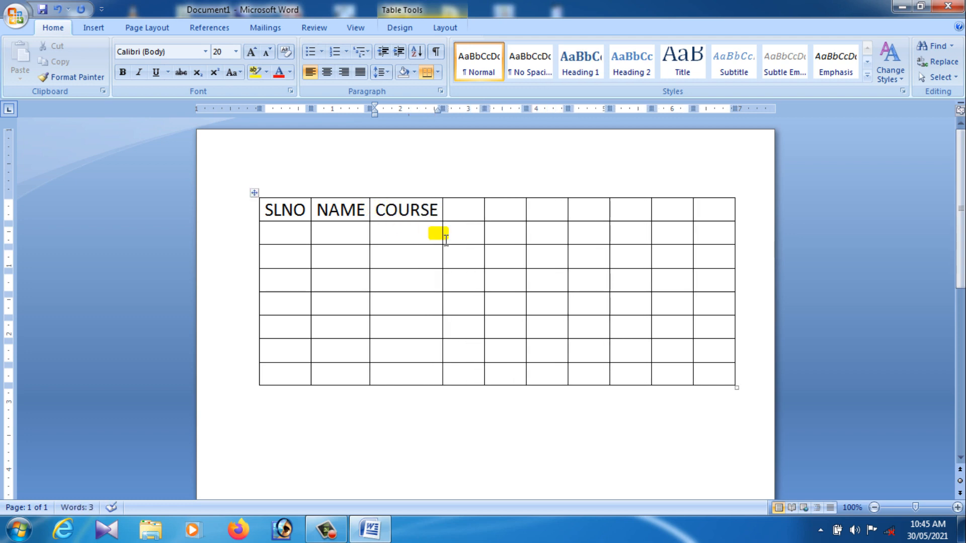
click(471, 218)
text(FEES)
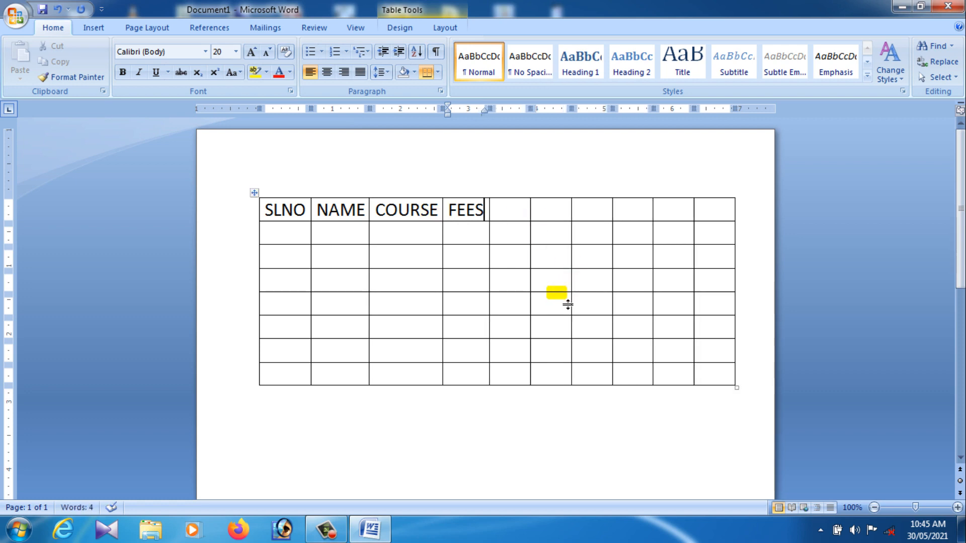
click(547, 285)
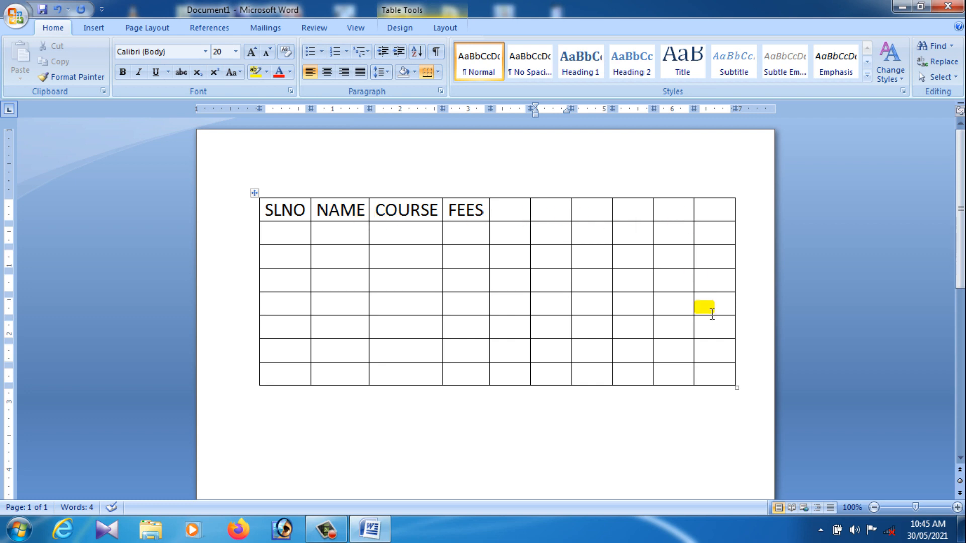
- Delete all cells in the six empty columns after FEES, using the Shift cells left option
click(518, 222)
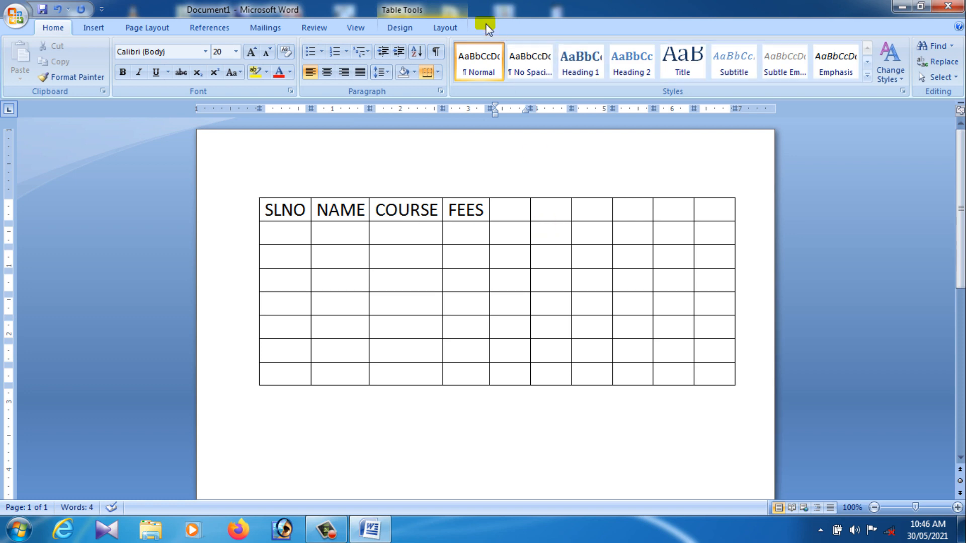
click(448, 28)
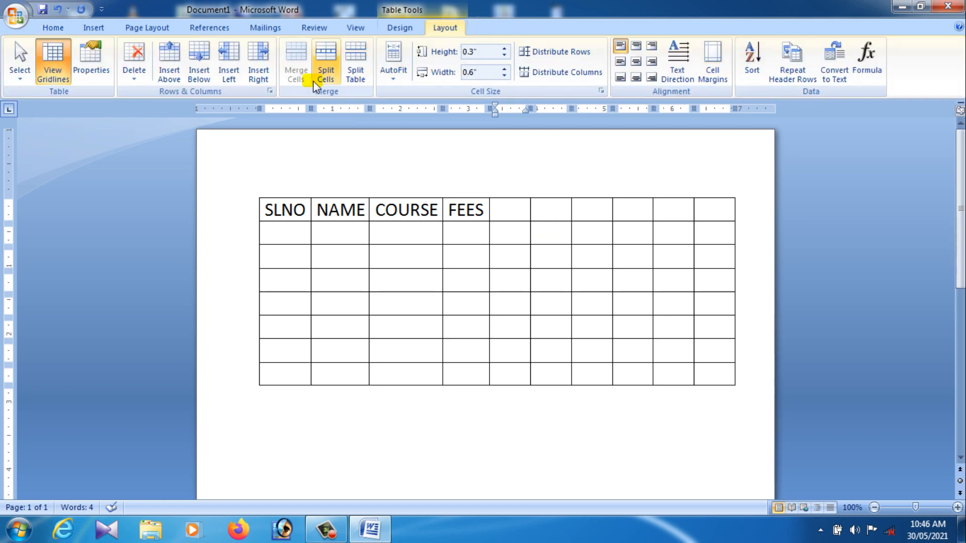
click(132, 79)
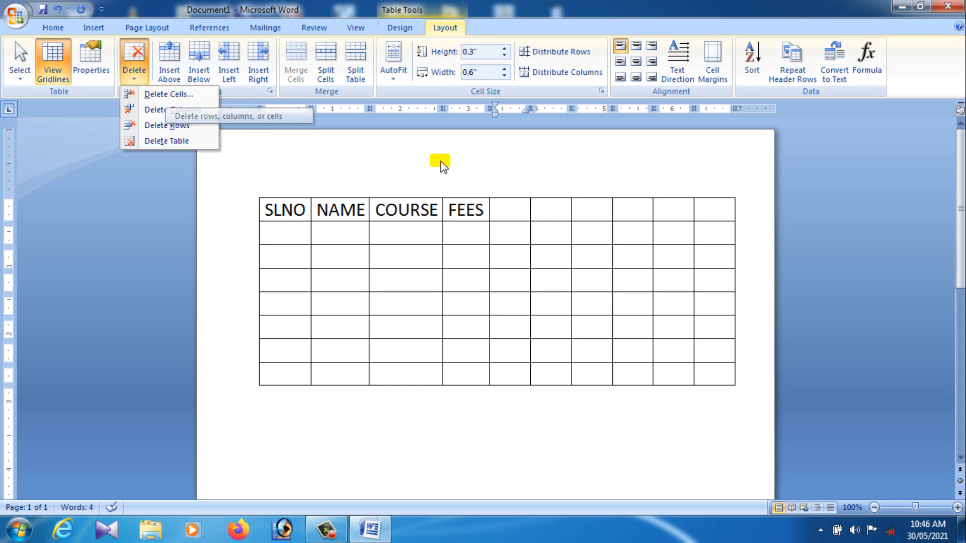
click(763, 272)
drag(522, 222, 744, 384)
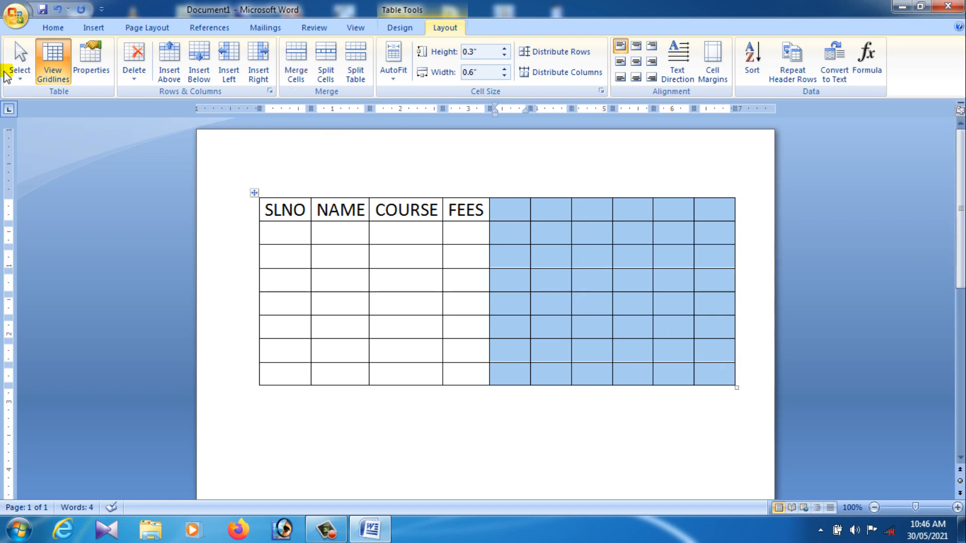
click(137, 75)
click(143, 94)
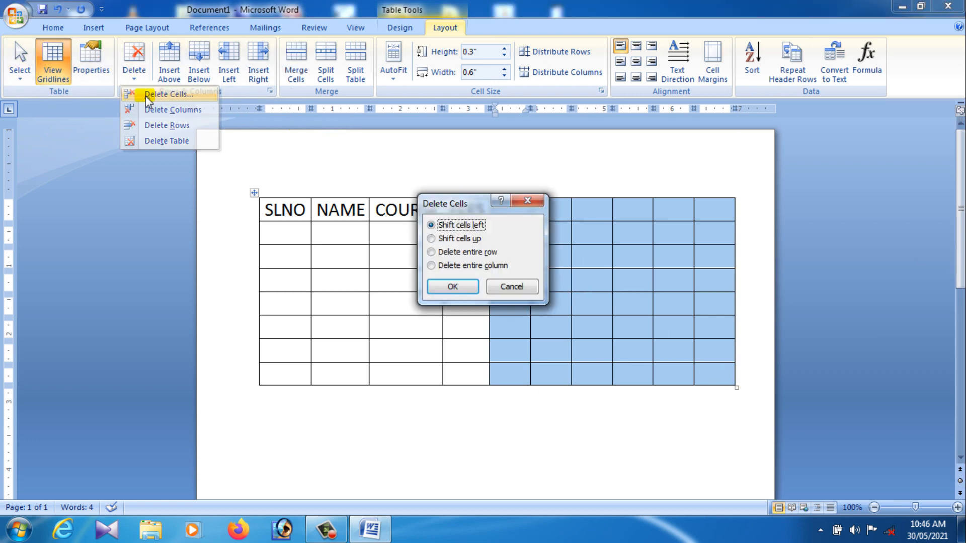
click(456, 286)
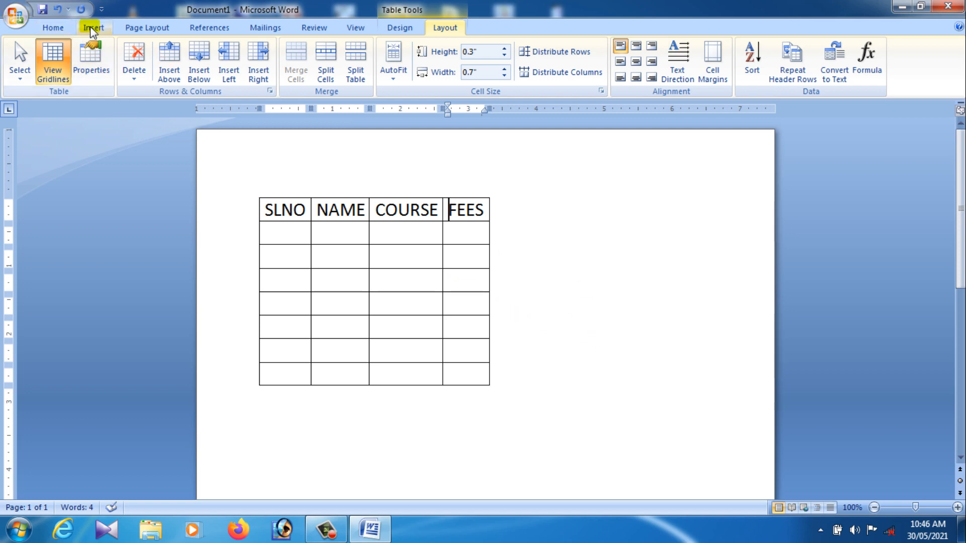
- Undo the deletion of the six empty columns' cells
click(47, 28)
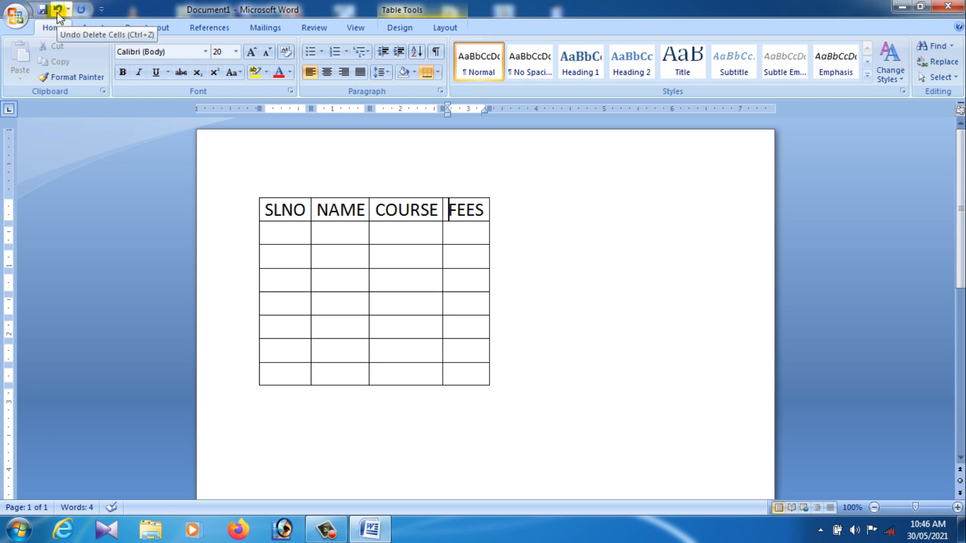
click(56, 12)
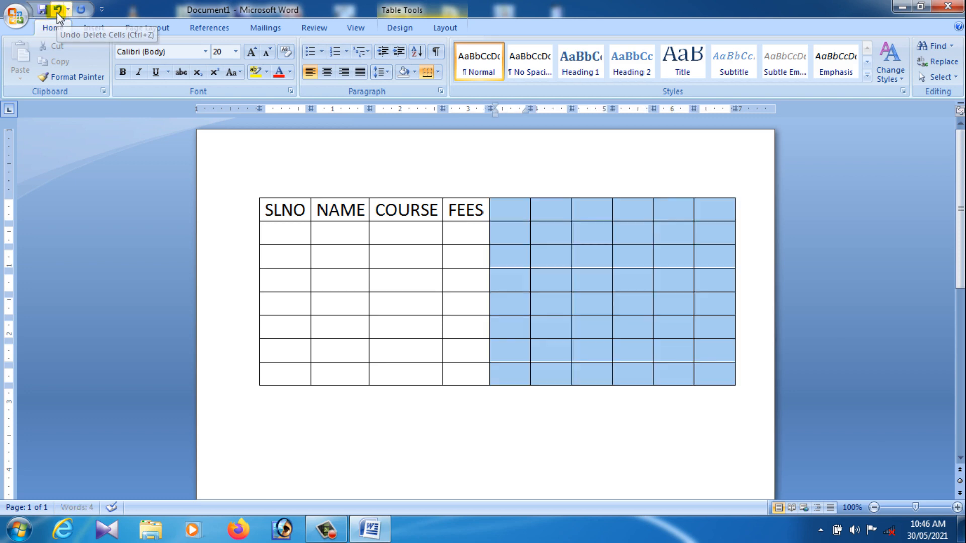
click(528, 261)
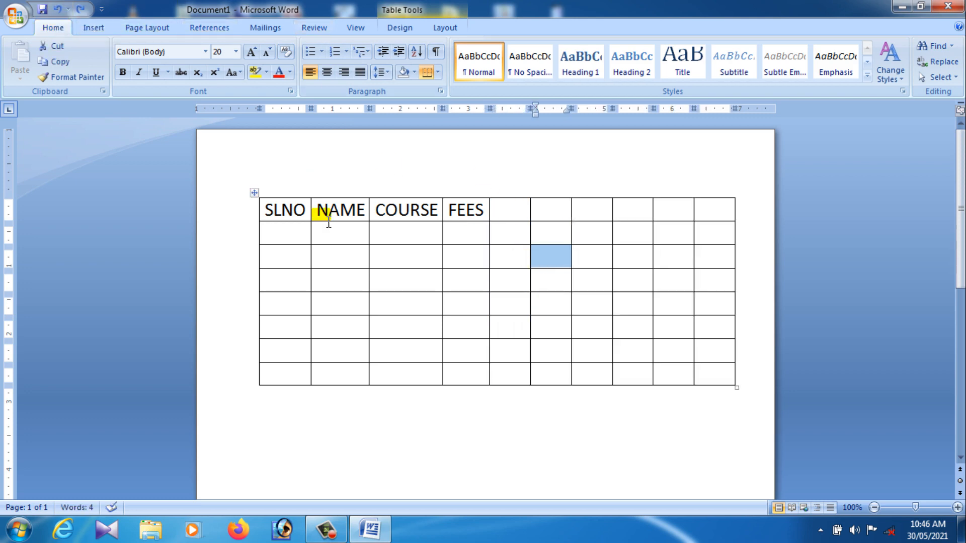
- Try deleting the first two cells of the sixth column with Shift cells left, and undo the deletion
click(555, 239)
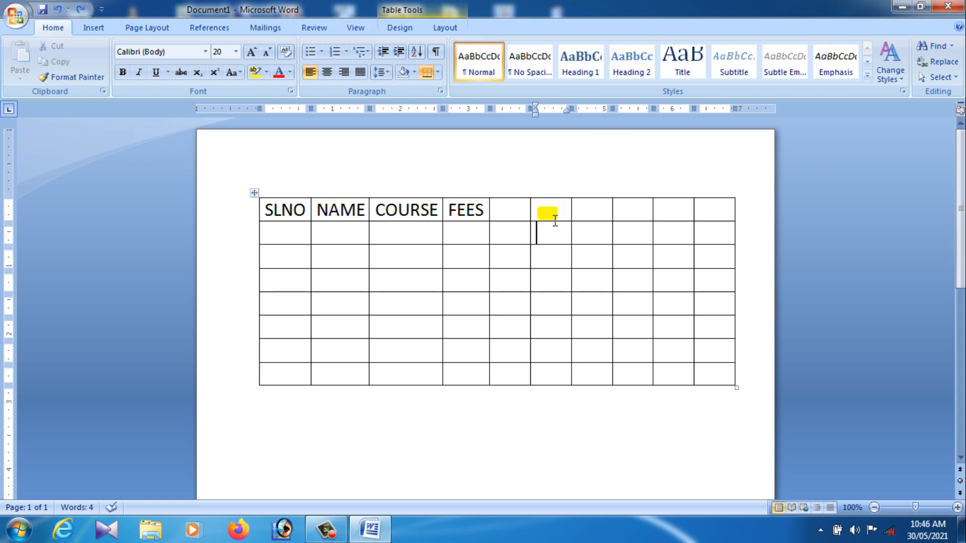
drag(555, 221, 556, 234)
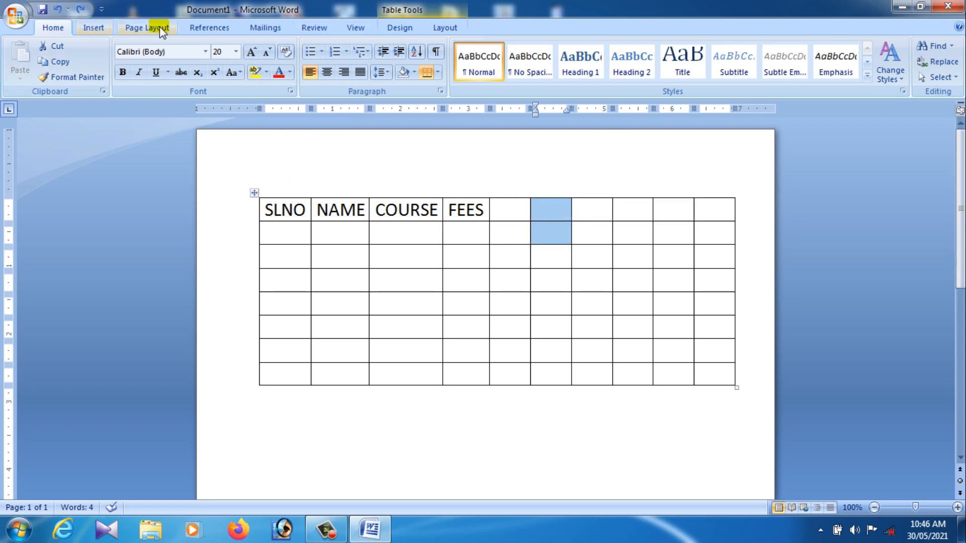
click(445, 27)
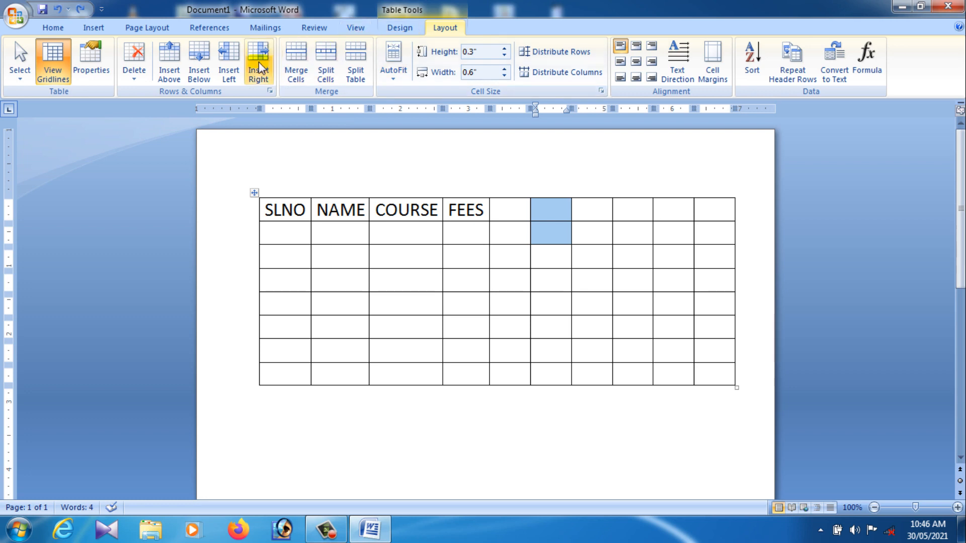
click(140, 78)
click(162, 95)
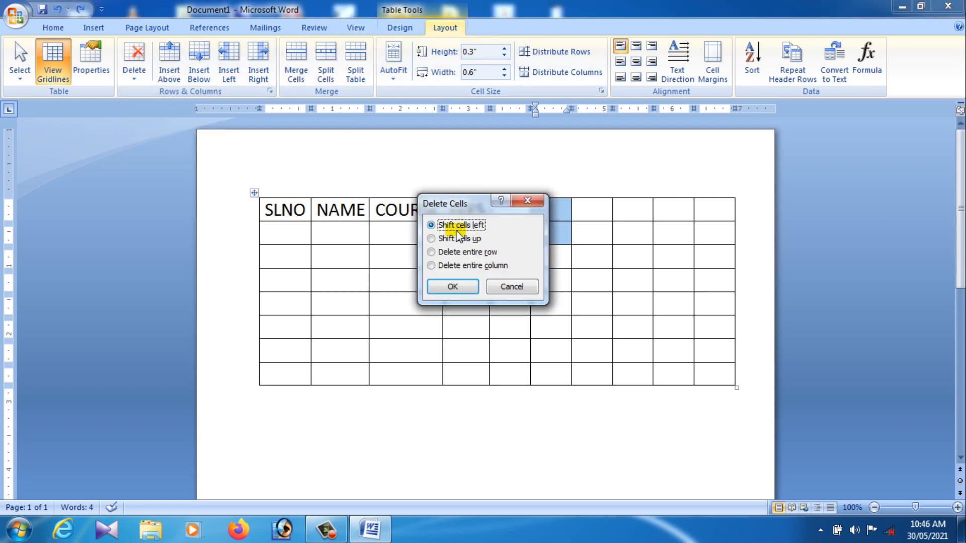
click(454, 288)
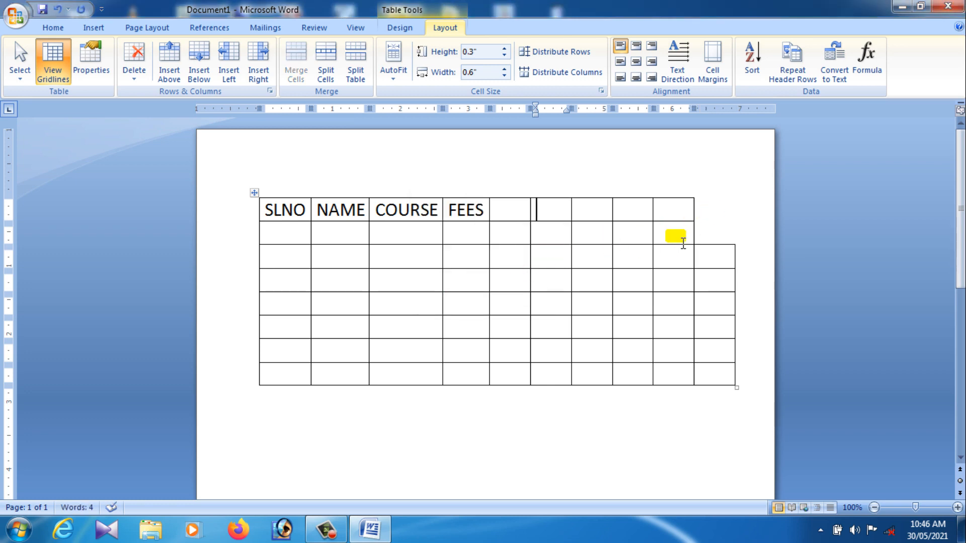
key(ctrl+z)
click(589, 282)
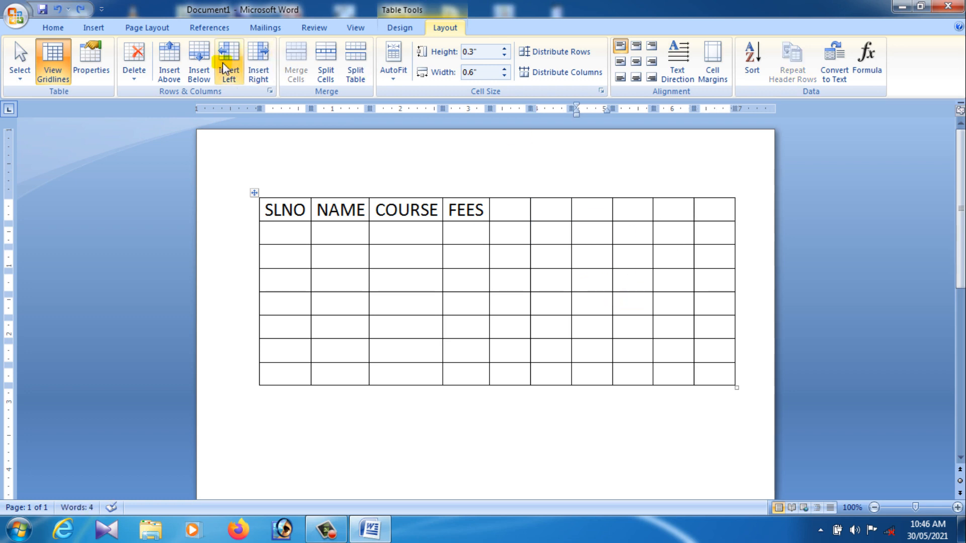
- Split the sixth header cell in half by drawing a vertical border through it with Draw Table
click(96, 28)
click(114, 65)
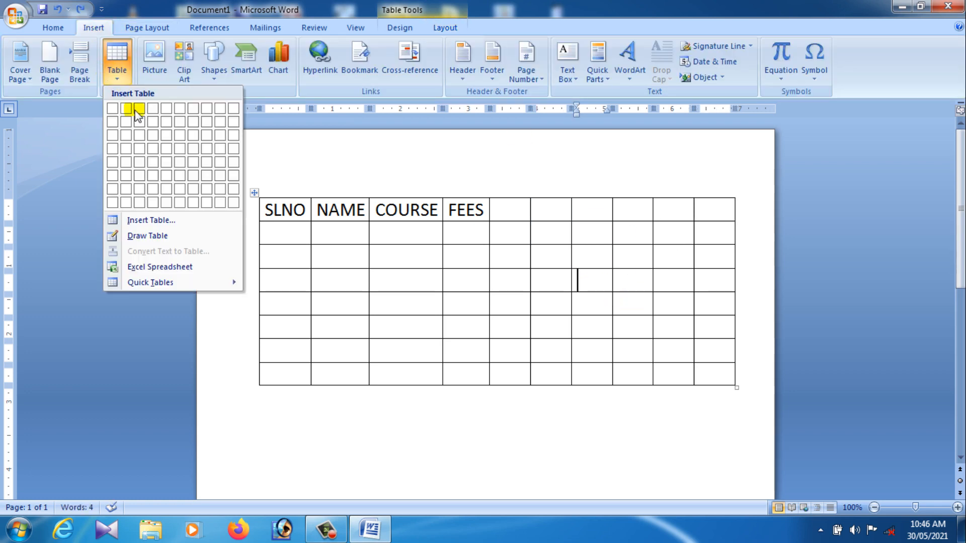
click(163, 237)
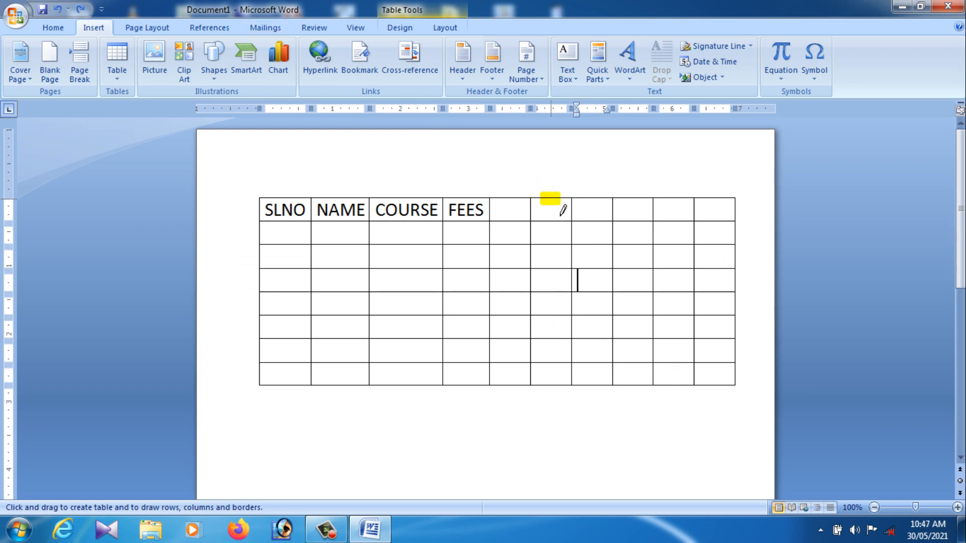
drag(550, 198, 550, 221)
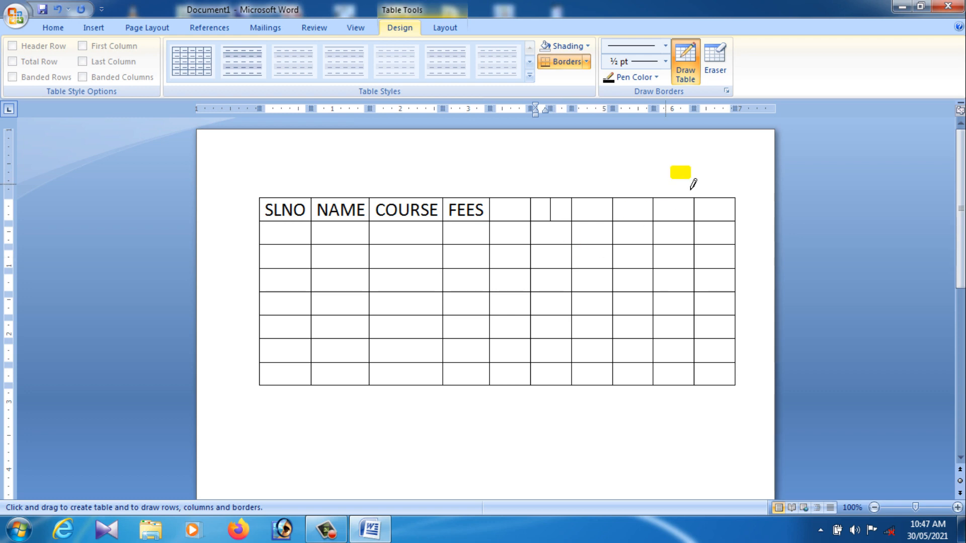
- Draw a separate single-cell table about 0.35" wide and 0.5" tall below the main table
click(719, 59)
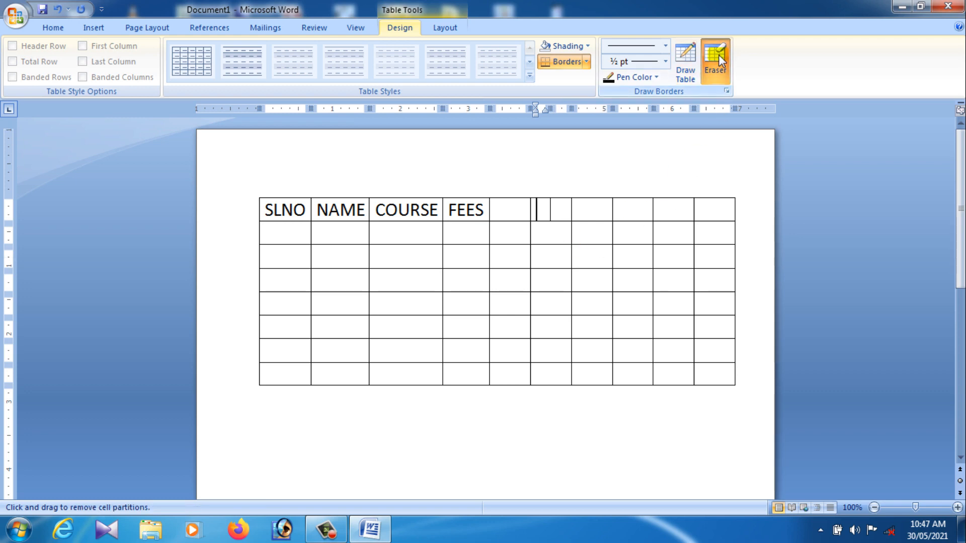
click(694, 60)
drag(525, 410, 549, 446)
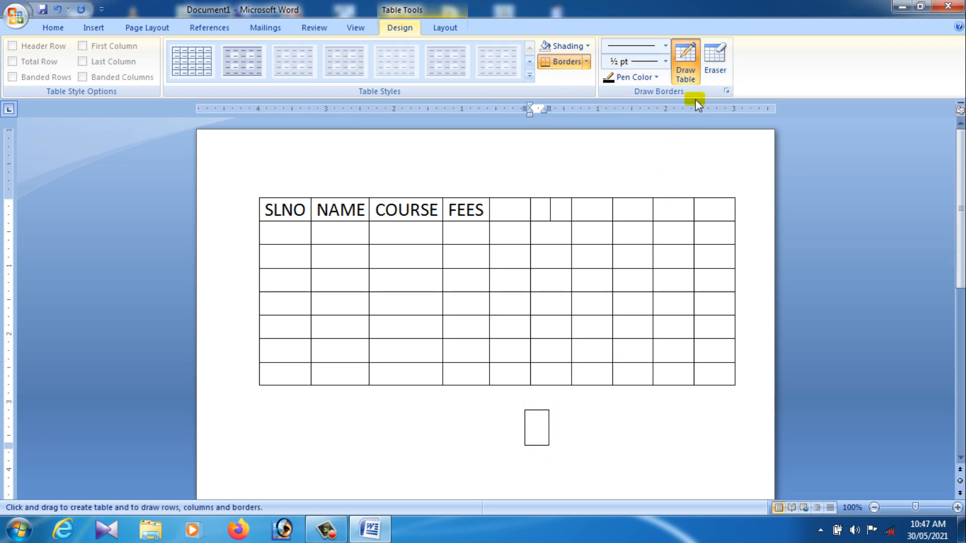
- Erase the drawn vertical line that divides the sixth header cell
click(718, 71)
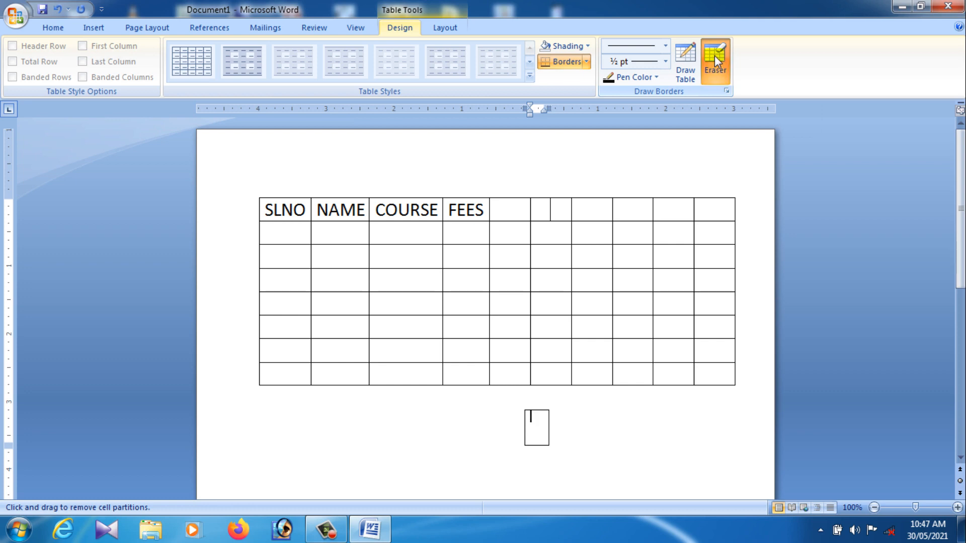
click(715, 58)
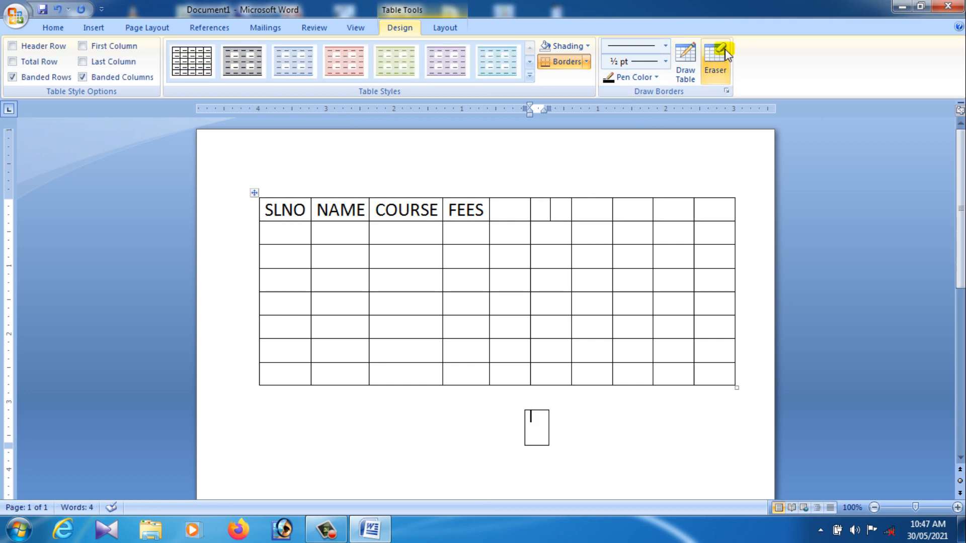
click(716, 60)
click(551, 216)
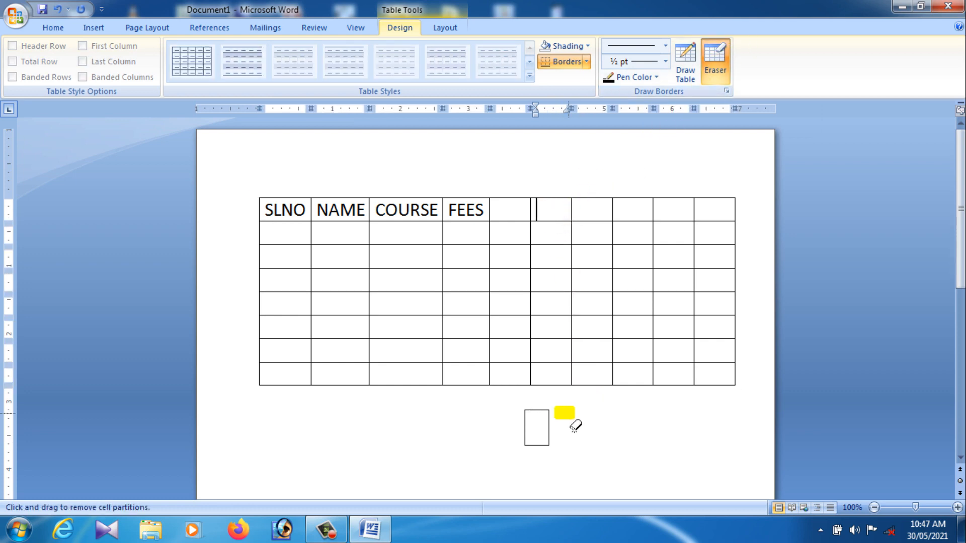
- Erase all four borders of the small single-cell table below the main table
click(541, 413)
click(551, 425)
click(526, 429)
click(539, 443)
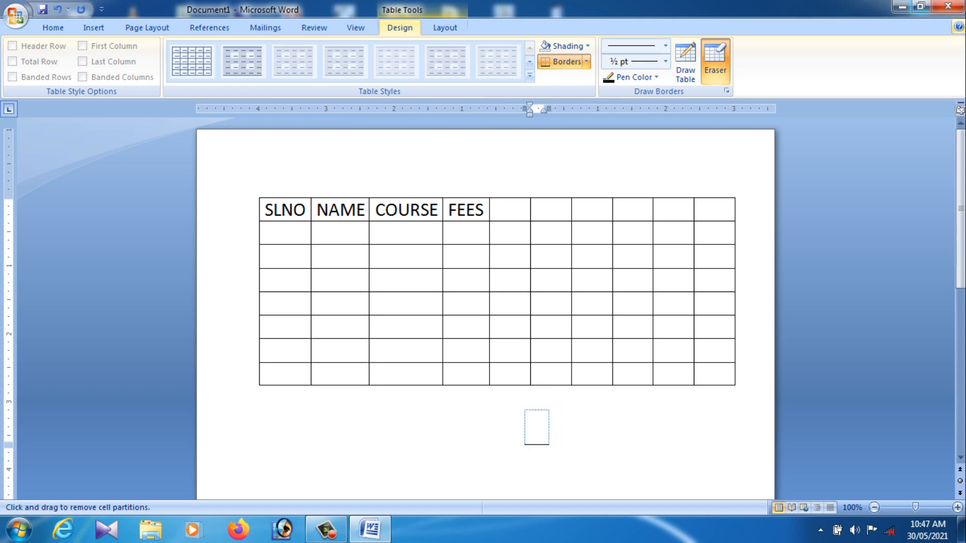
click(539, 445)
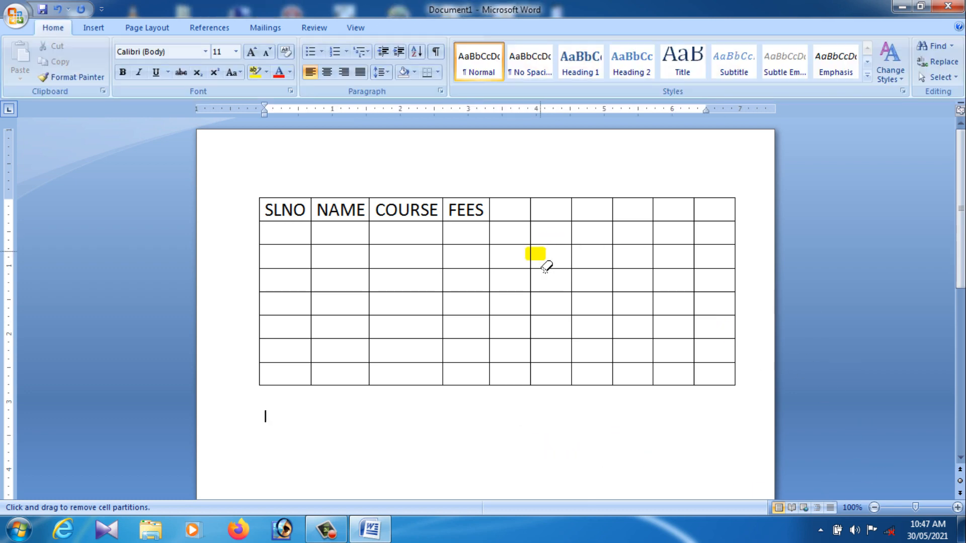
- Erase the horizontal borders between rows two to six in the seventh and ninth columns, merging those cells
mouse_move(608, 251)
mouse_down()
mouse_move(609, 345)
mouse_move(627, 371)
mouse_up()
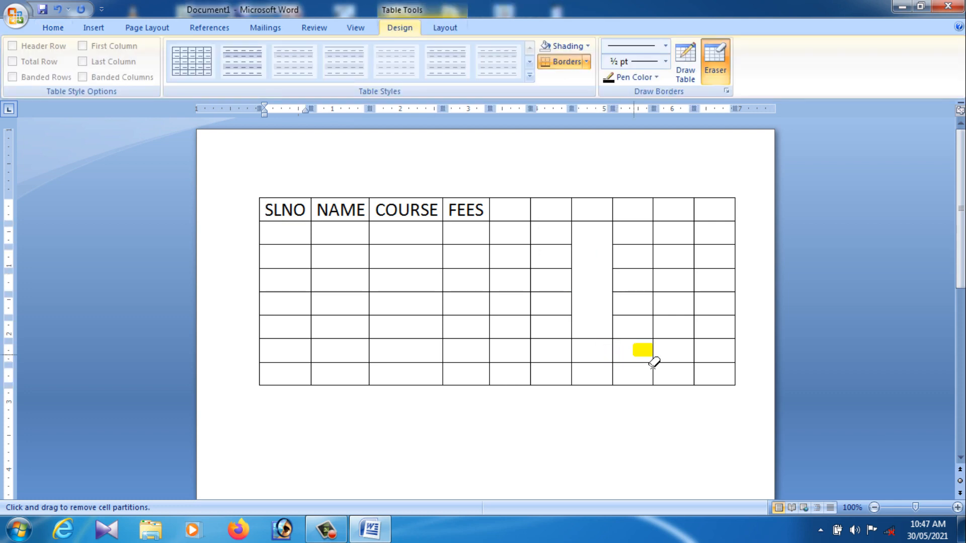
drag(687, 257, 689, 355)
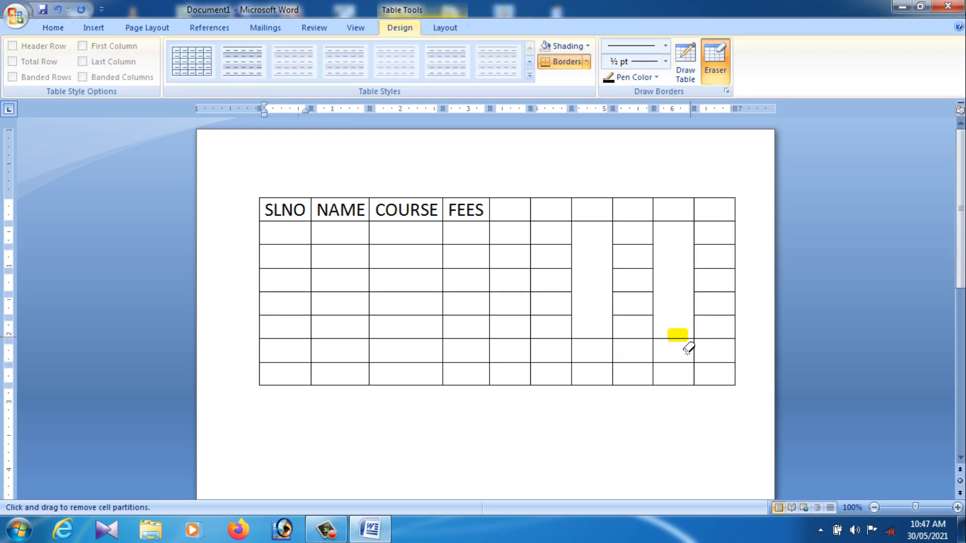
- Erase the horizontal borders between rows two and eight in the FEES column and between rows three and eight in the COURSE column
drag(481, 244, 484, 388)
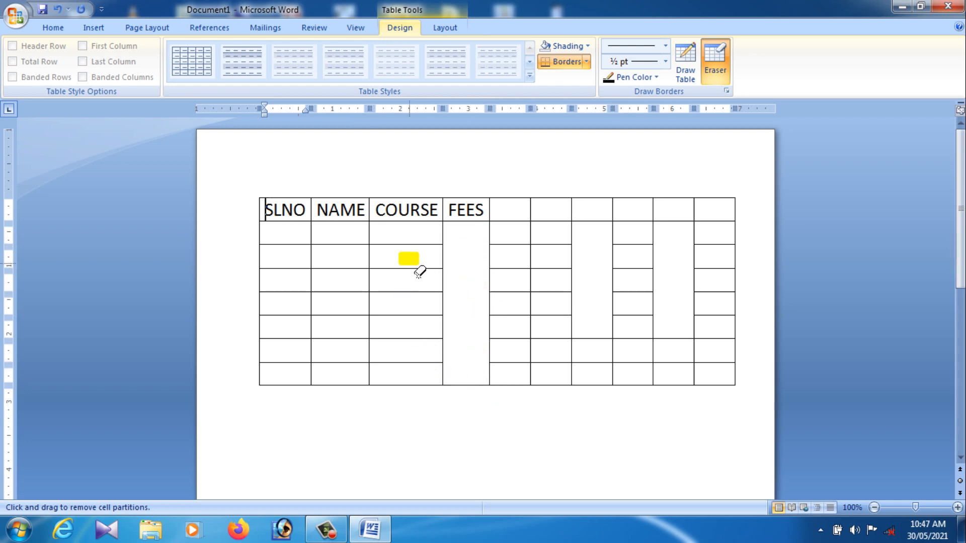
mouse_move(409, 262)
mouse_down()
mouse_move(408, 365)
mouse_move(420, 385)
mouse_up()
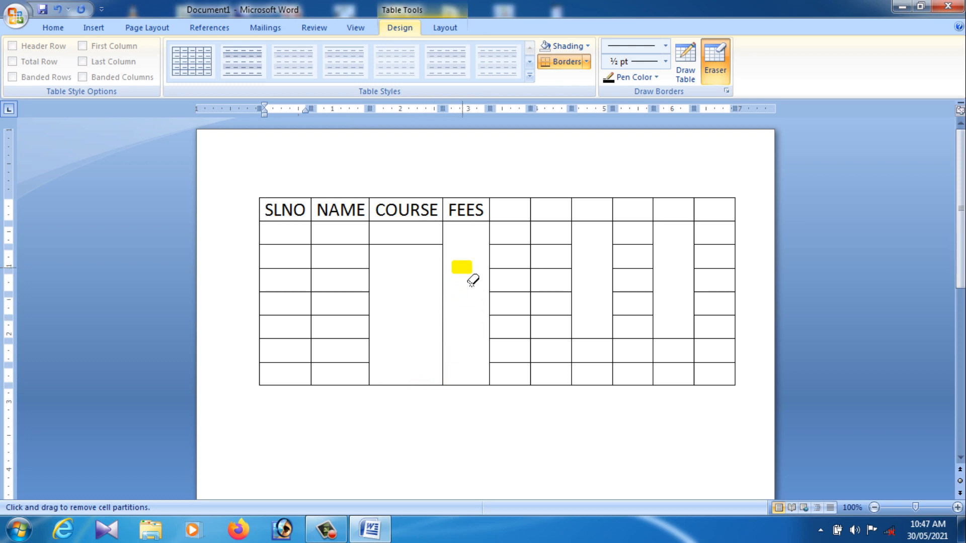
- Draw six horizontal lines across the merged FEES column to divide it back into separate cells matching the neighbouring rows
click(685, 65)
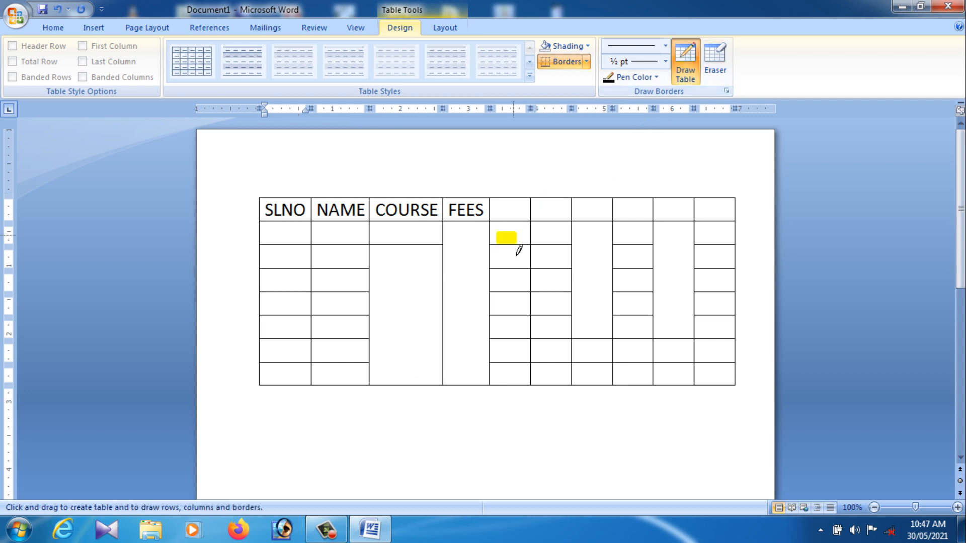
drag(447, 246, 493, 247)
drag(445, 268, 488, 269)
drag(446, 295, 490, 294)
drag(445, 319, 491, 318)
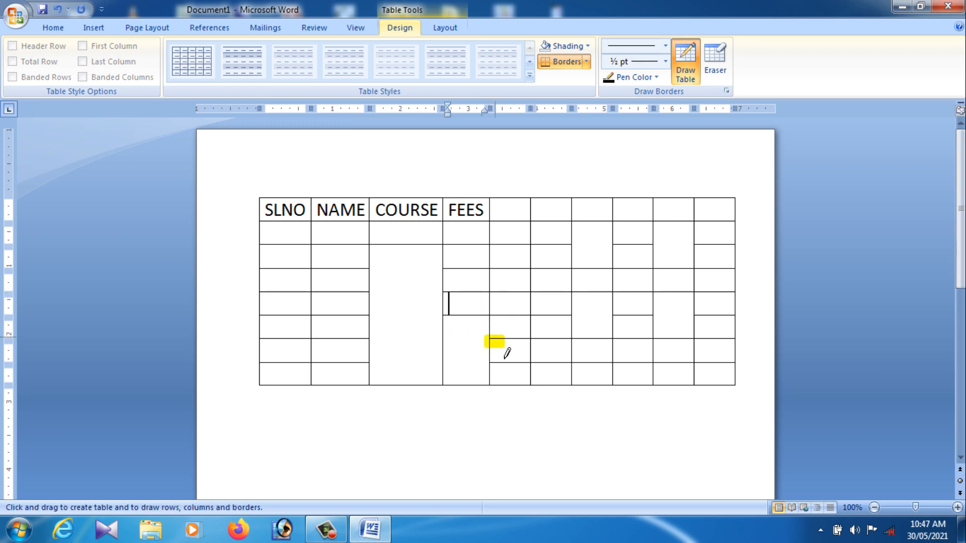
mouse_move(444, 341)
mouse_down()
mouse_move(491, 339)
mouse_move(451, 363)
mouse_up()
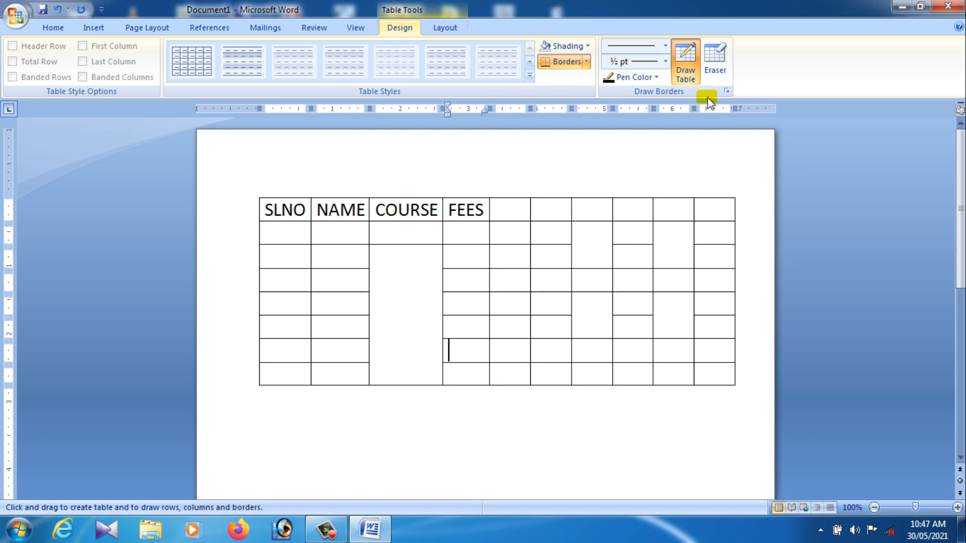
- Erase the horizontal borders between rows two and eight in the NAME column to merge those cells
click(716, 65)
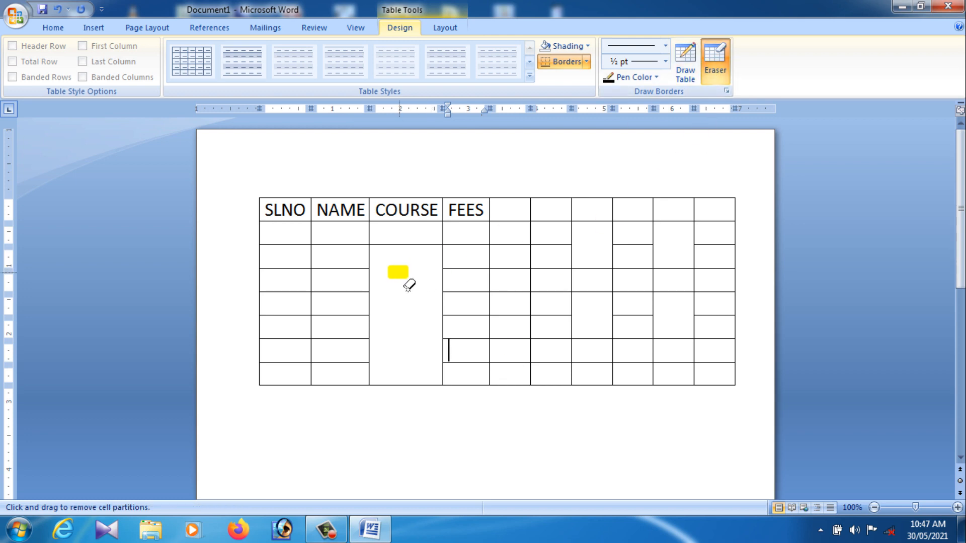
click(350, 244)
click(349, 268)
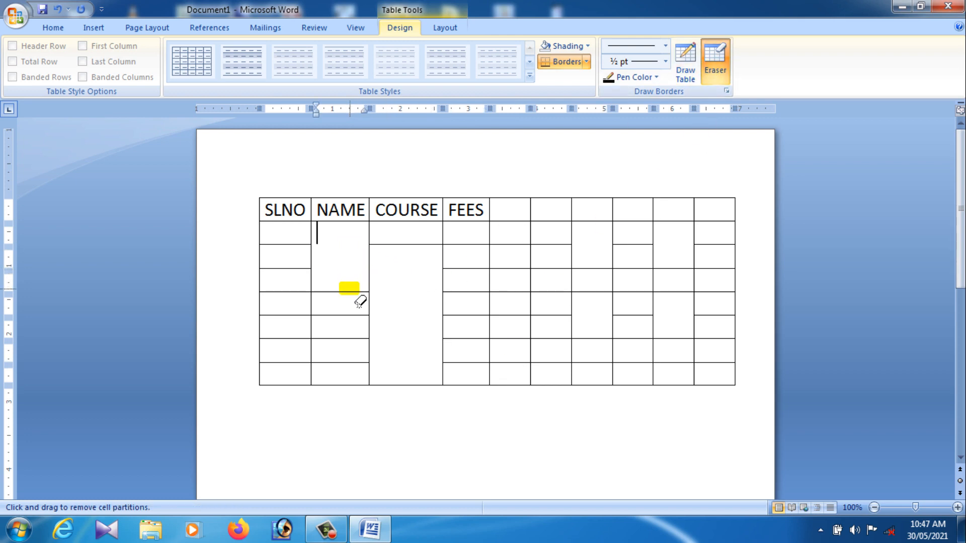
click(348, 292)
click(351, 315)
click(354, 338)
click(352, 362)
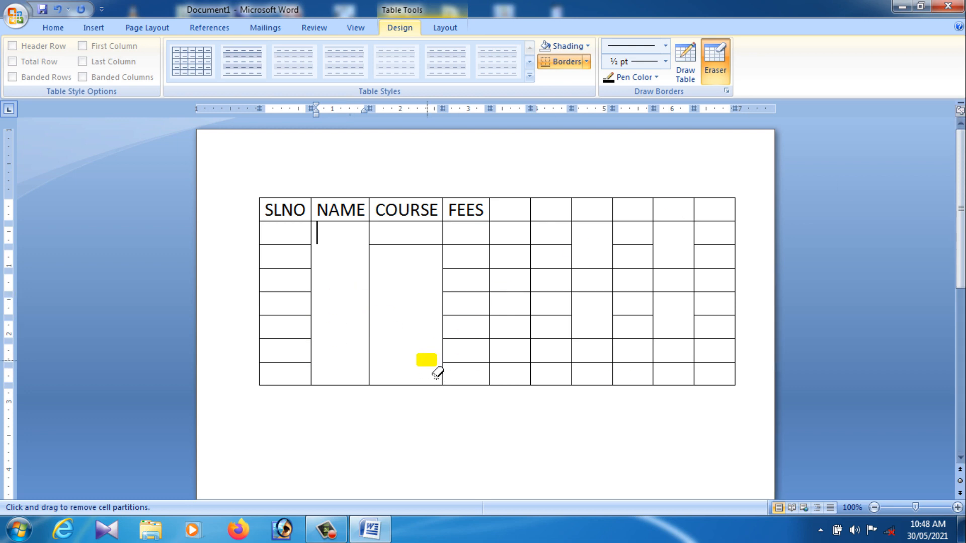
- Enter GURU9X and KA on separate lines in the merged NAME cell, and 01 in the first cell below SLNO
text(GURU9X)
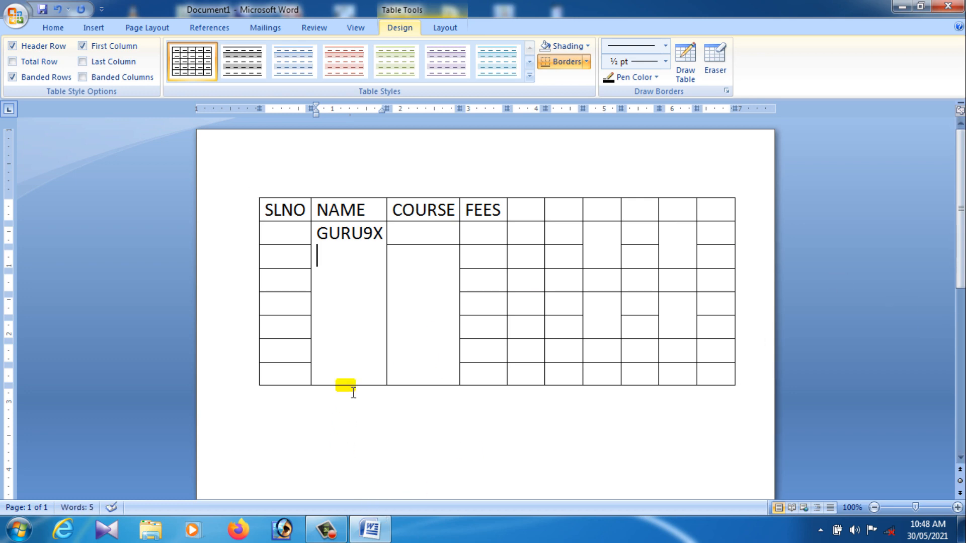
text(KA)
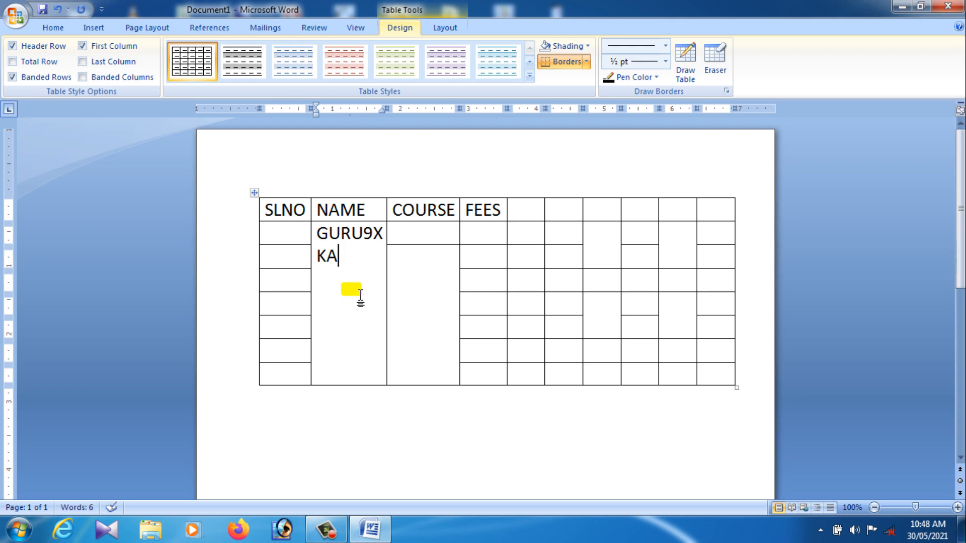
click(277, 234)
text(01)
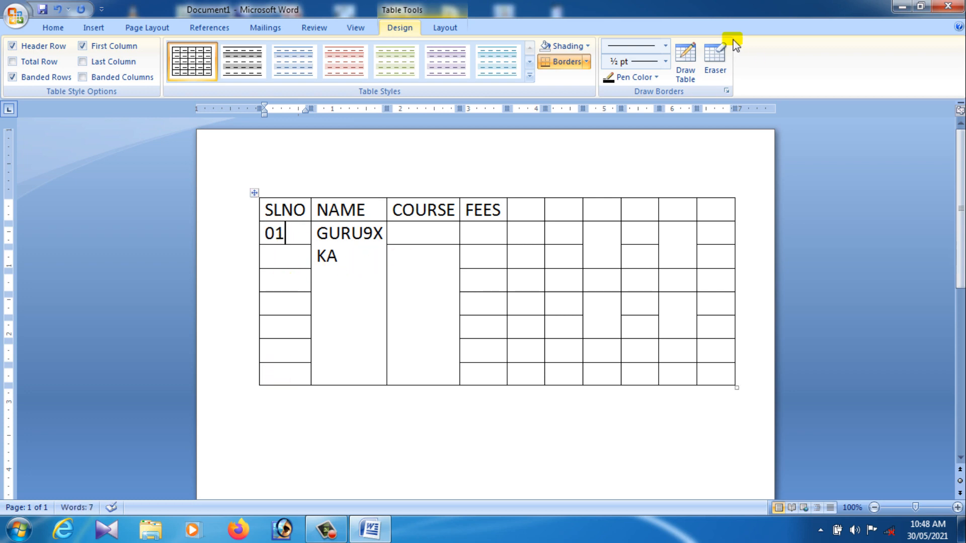
- Erase the horizontal borders between rows three and eight in the SLNO column
click(714, 58)
drag(304, 283, 303, 375)
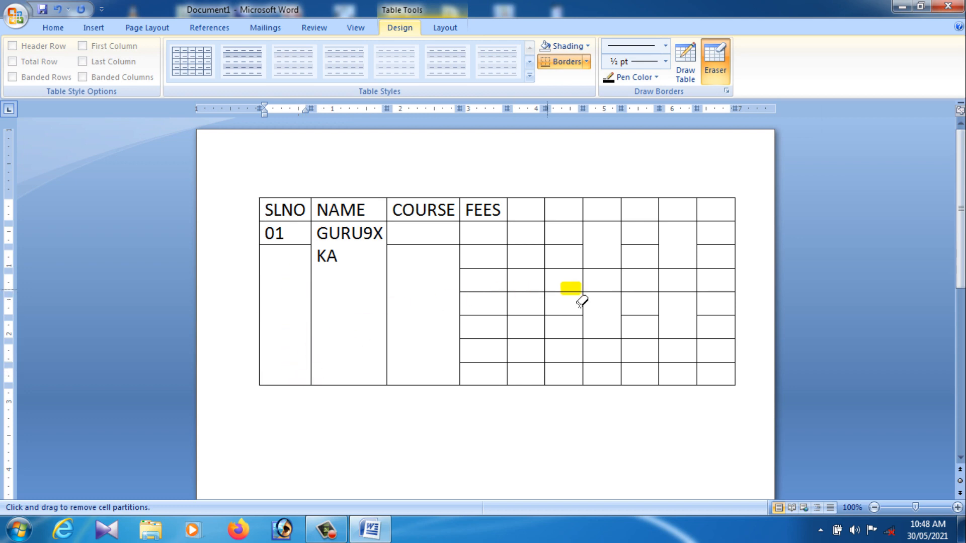
click(604, 270)
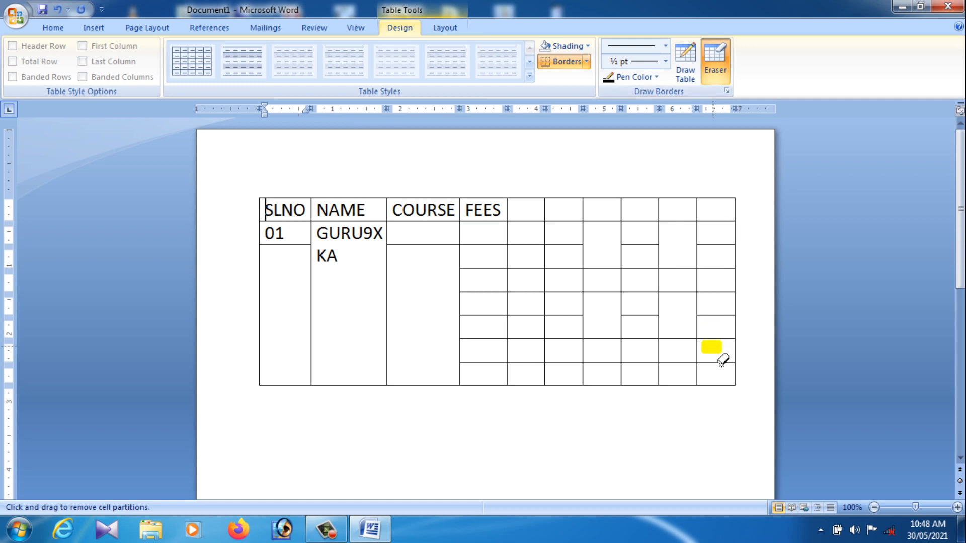
- Draw a horizontal line below row four across SLNO, NAME and COURSE, and another below row three across NAME and COURSE
click(685, 63)
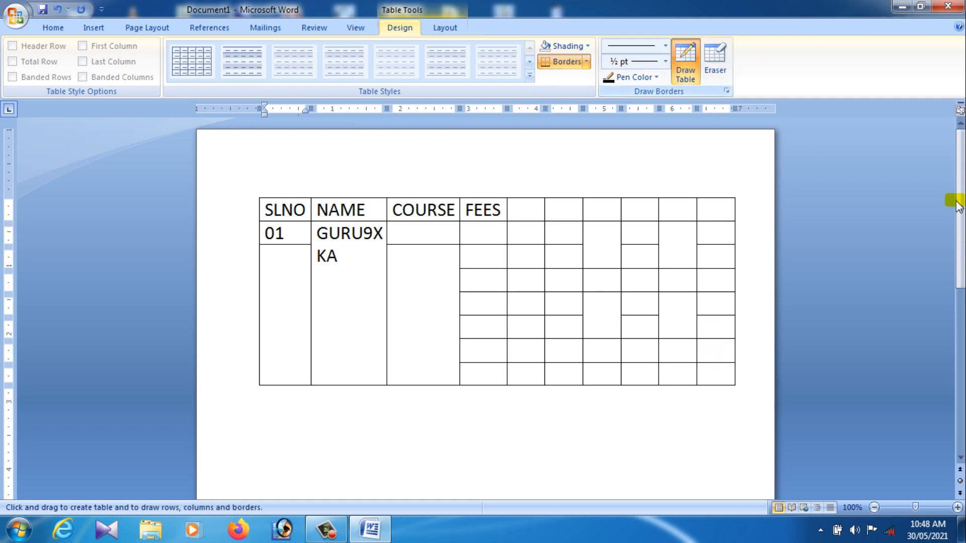
drag(297, 298, 433, 298)
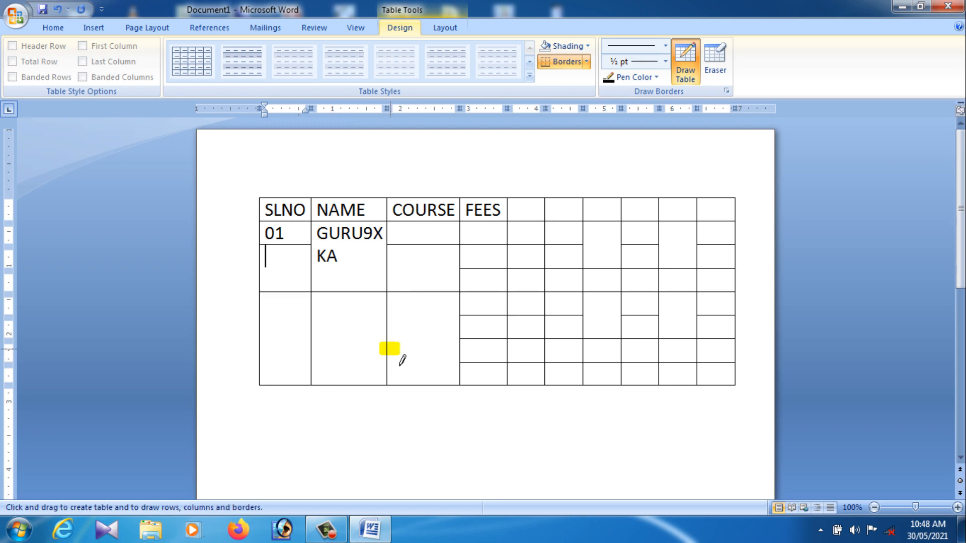
drag(313, 269, 437, 268)
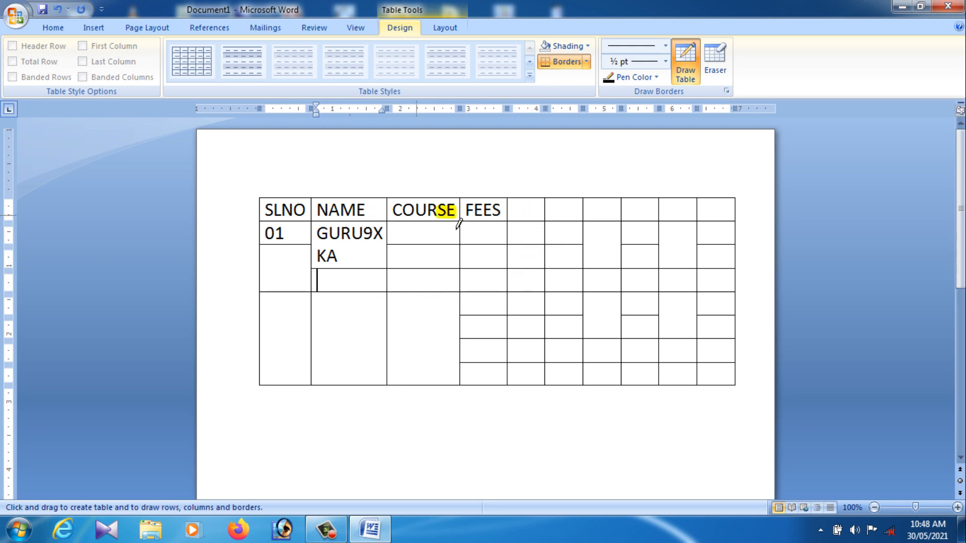
- Erase the vertical borders between the FEES header cell and the six empty header cells, undoing the extra erasure between COURSE and FEES
click(712, 53)
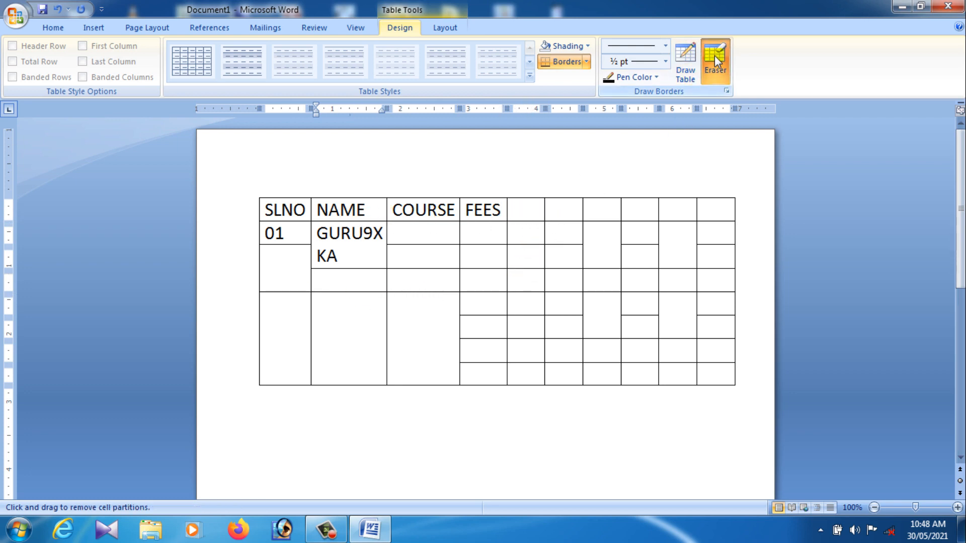
mouse_move(600, 207)
mouse_down()
mouse_move(557, 225)
mouse_move(714, 224)
mouse_move(618, 215)
mouse_move(528, 223)
mouse_up()
mouse_move(576, 270)
mouse_down()
mouse_move(525, 237)
mouse_move(529, 250)
mouse_move(470, 229)
mouse_move(470, 244)
mouse_up()
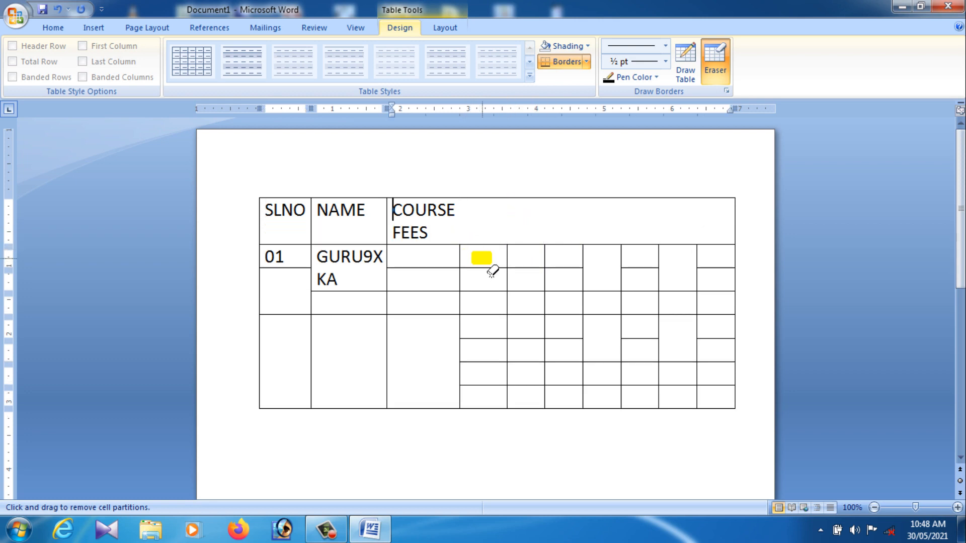
key(ctrl+z)
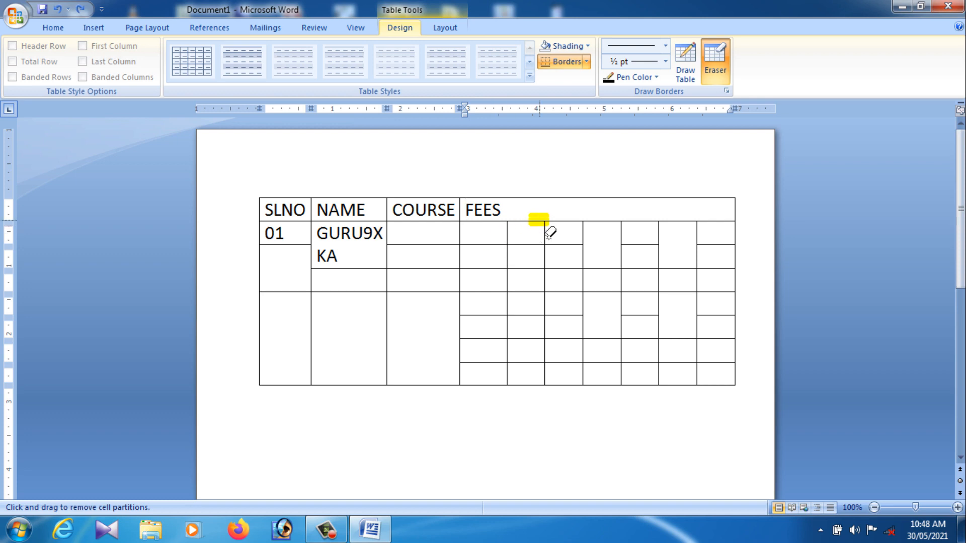
click(715, 69)
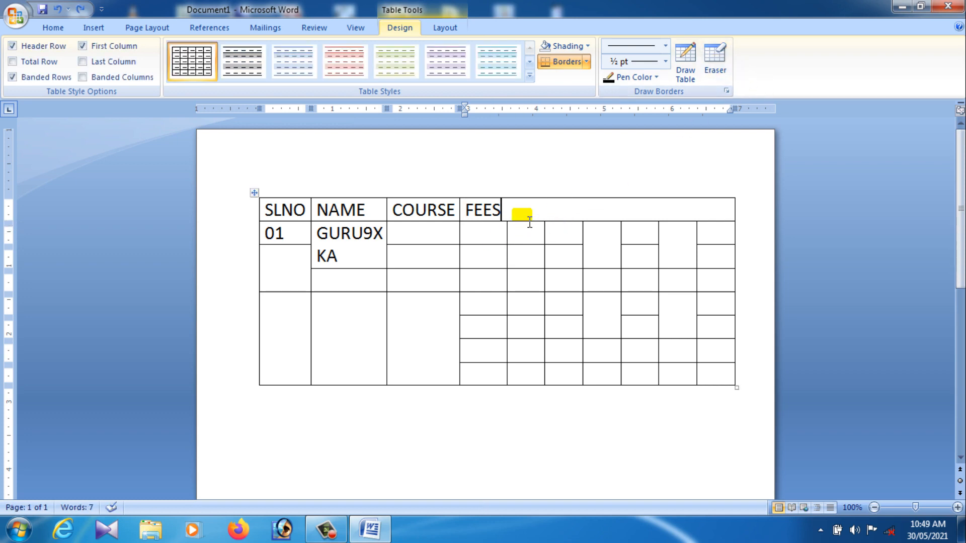
- Centre the FEES text horizontally and vertically in its merged header cell
click(445, 28)
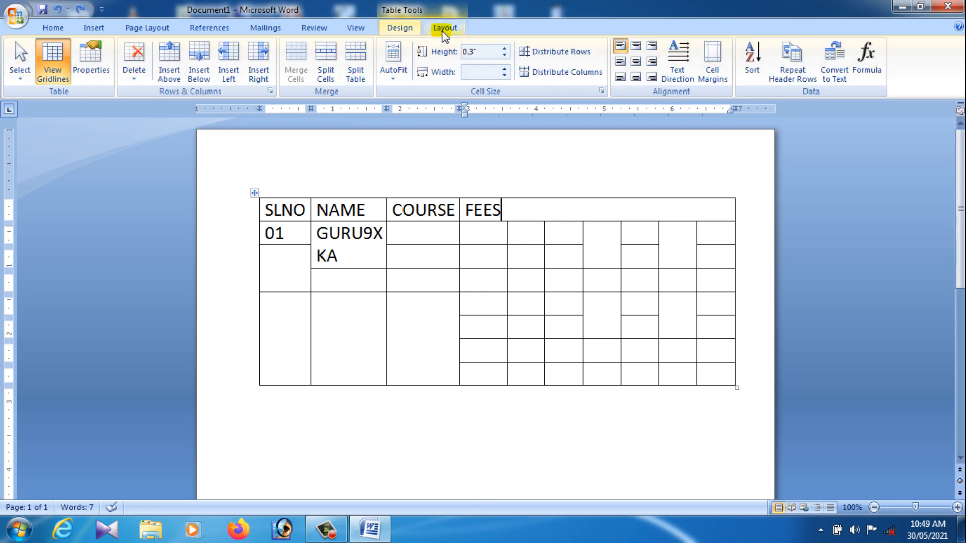
click(636, 61)
click(644, 220)
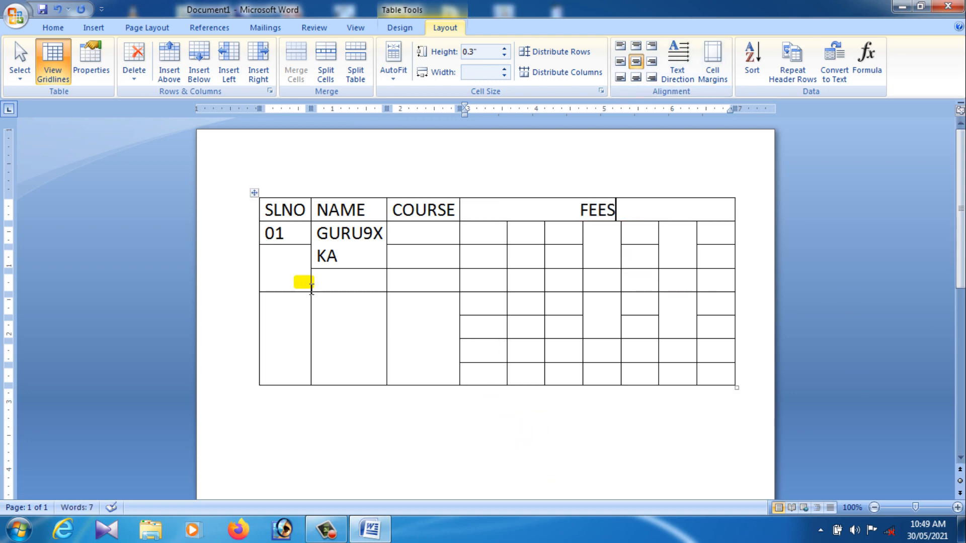
- Draw a vertical line splitting the lower merged NAME cell, and a horizontal line across its second half and the adjacent COURSE cell
click(255, 193)
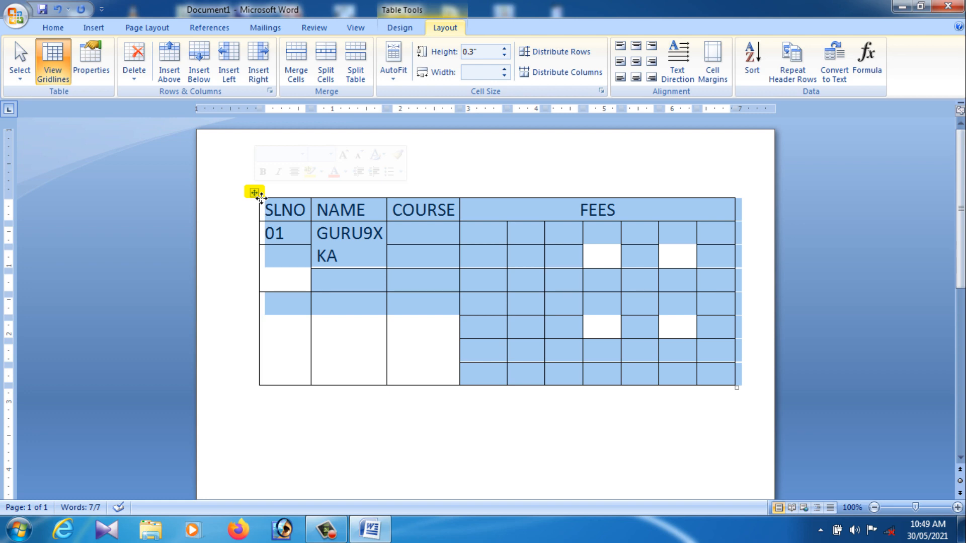
click(478, 438)
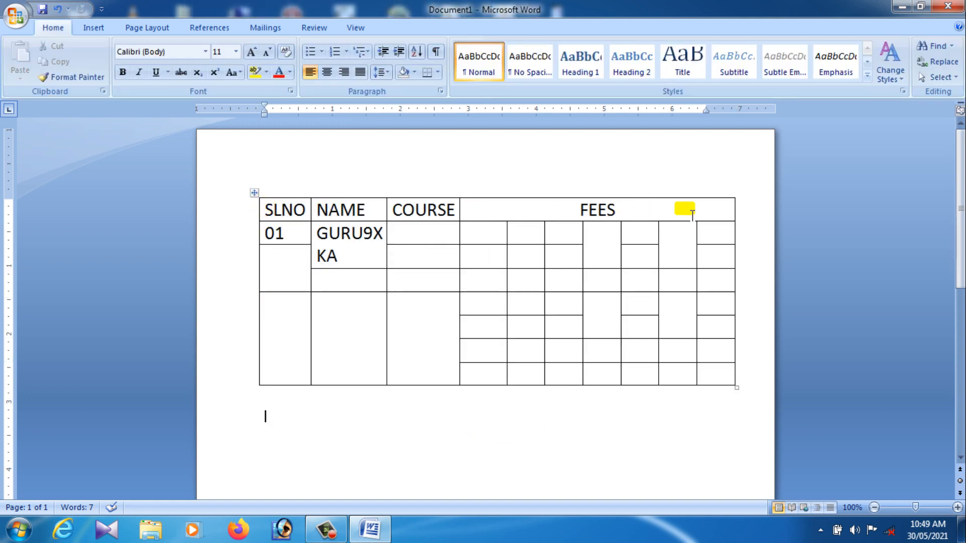
click(101, 30)
click(114, 78)
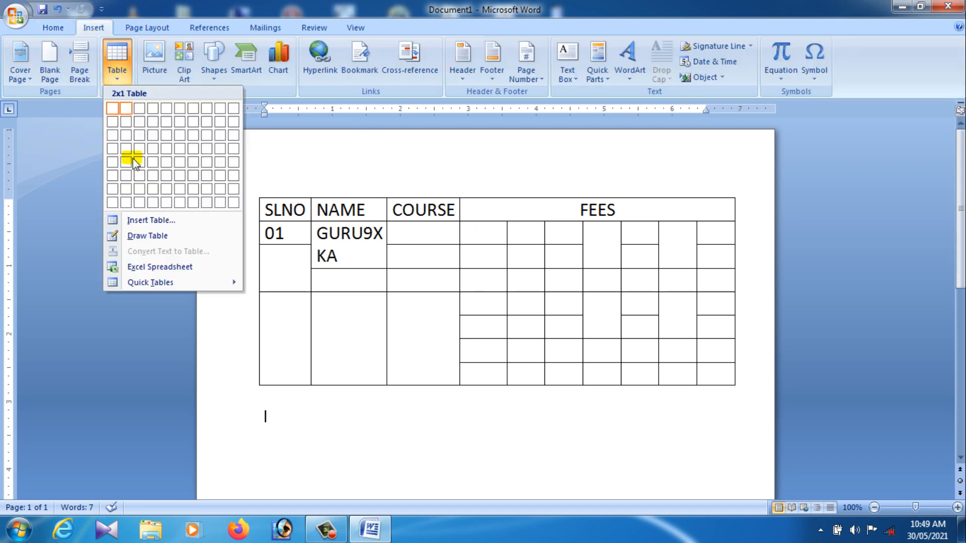
click(146, 236)
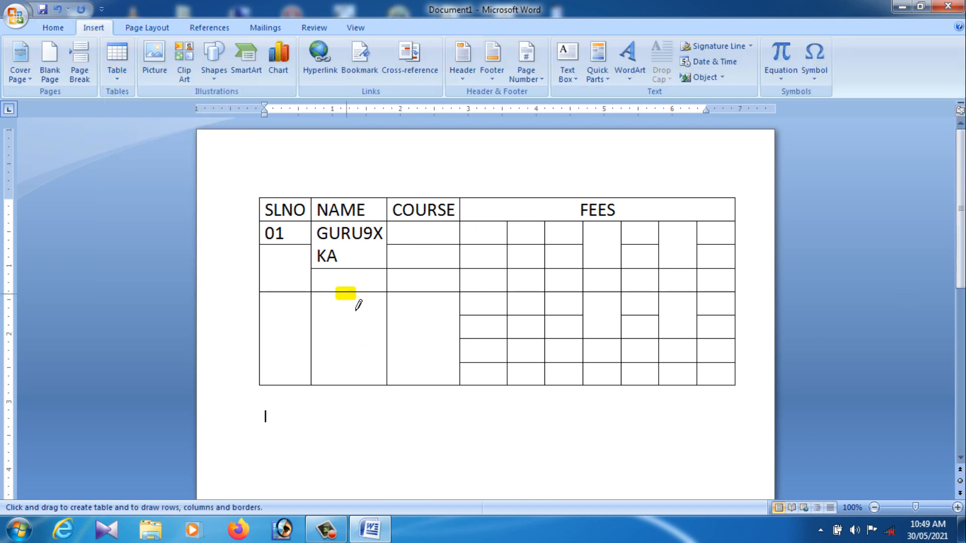
drag(346, 338, 346, 372)
mouse_move(345, 328)
mouse_down()
mouse_move(366, 324)
mouse_move(400, 339)
mouse_up()
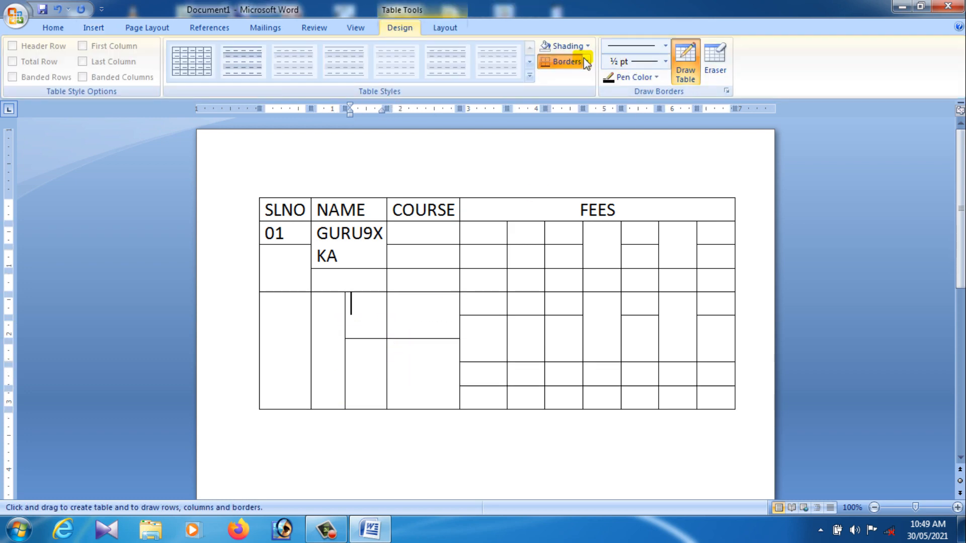
- Erase the drawn vertical and horizontal lines inside the lower NAME cell, together with that cell's upper border
click(719, 65)
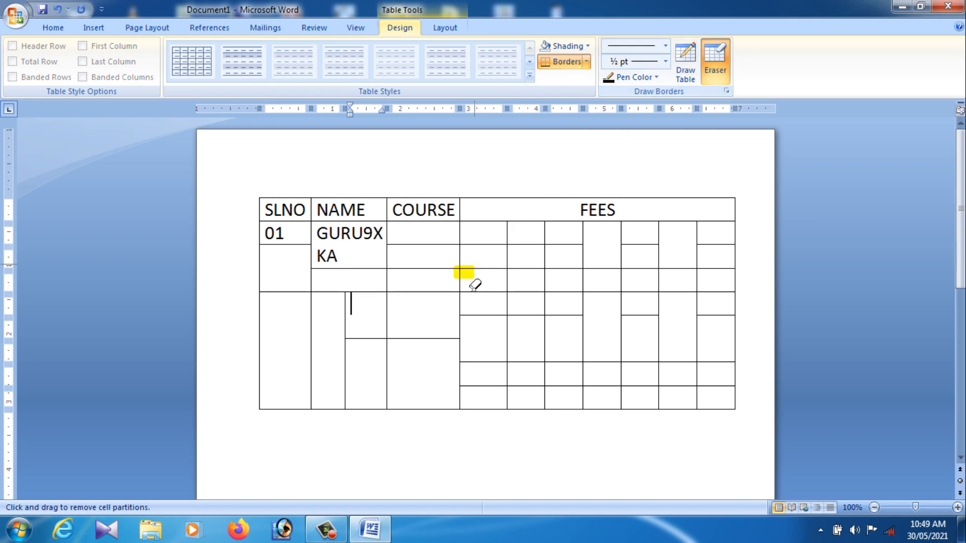
click(346, 315)
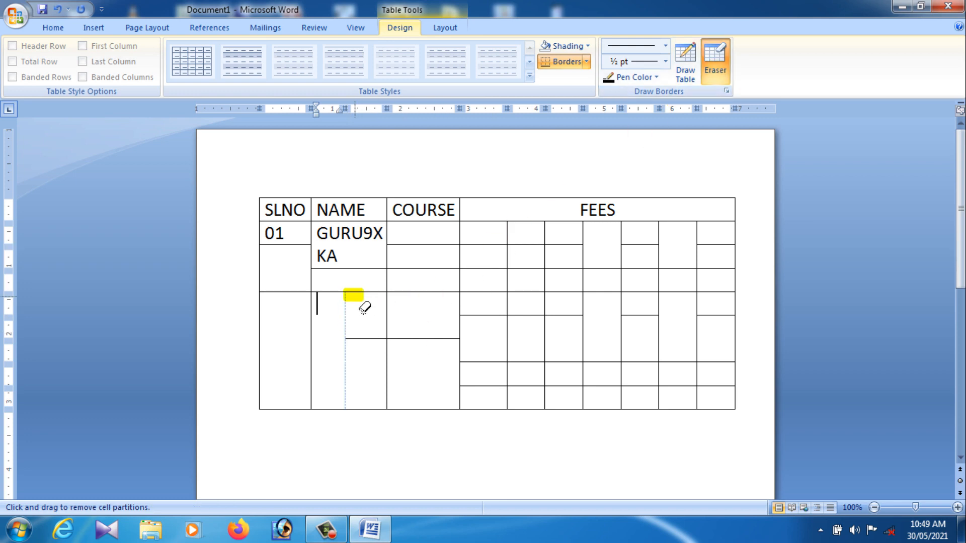
click(373, 338)
click(341, 292)
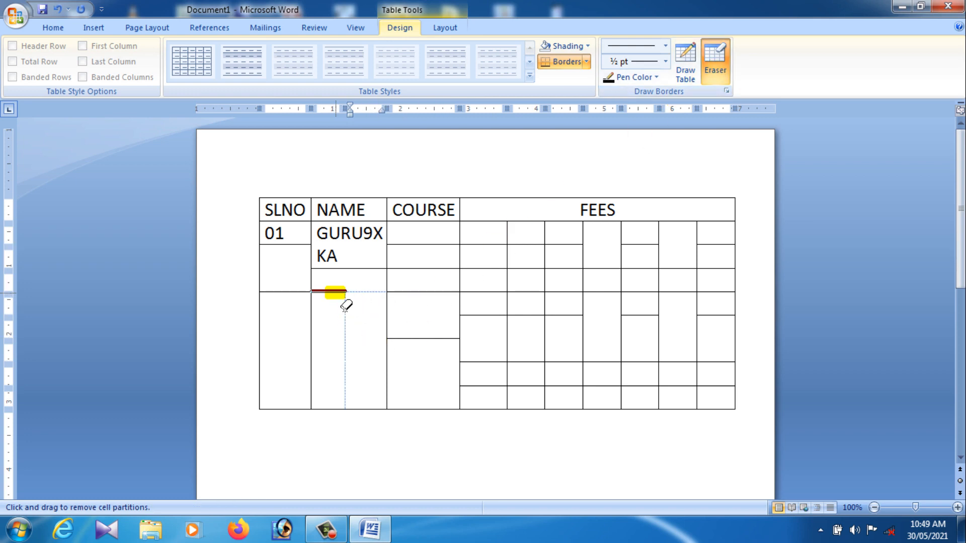
click(717, 65)
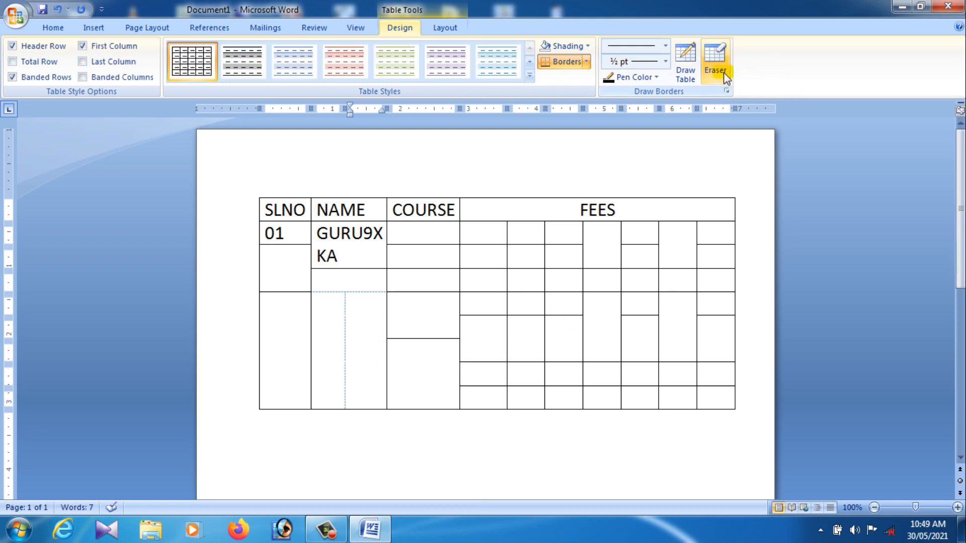
click(564, 426)
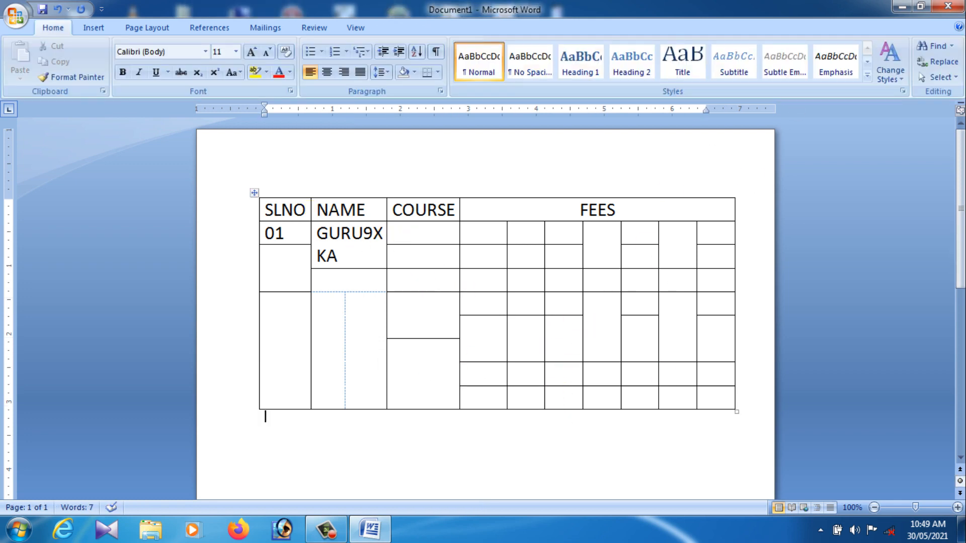
- Apply all borders with a 2 ¼ pt line weight to the whole SLNO–FEES table
click(255, 193)
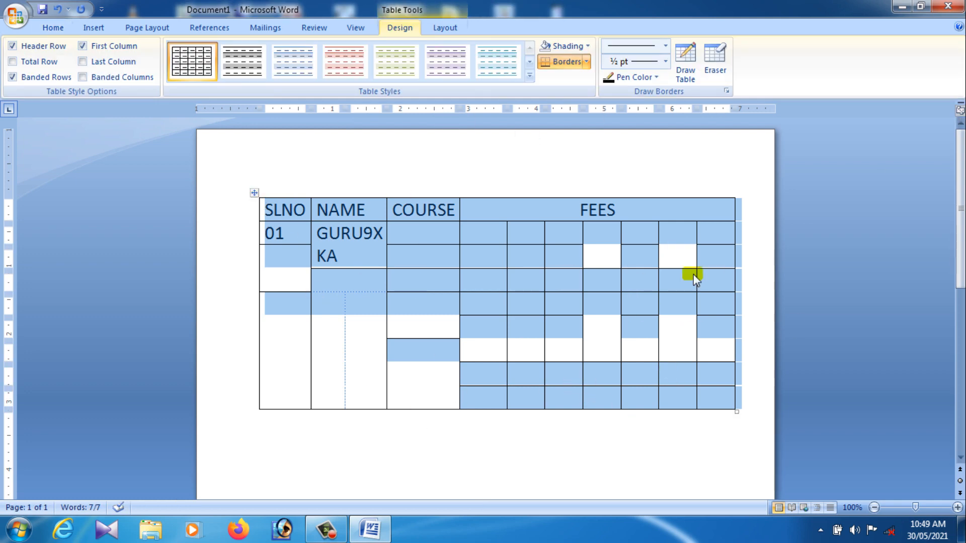
click(665, 62)
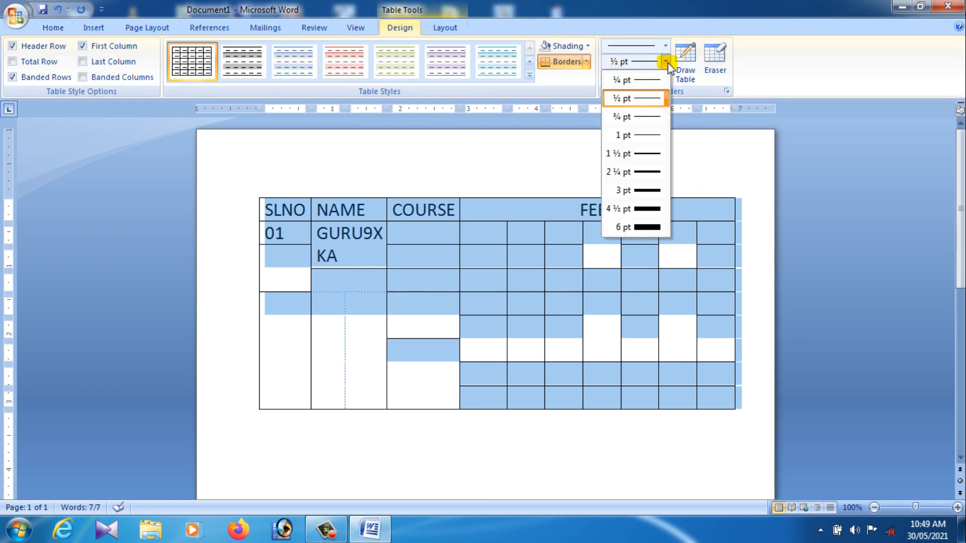
click(656, 171)
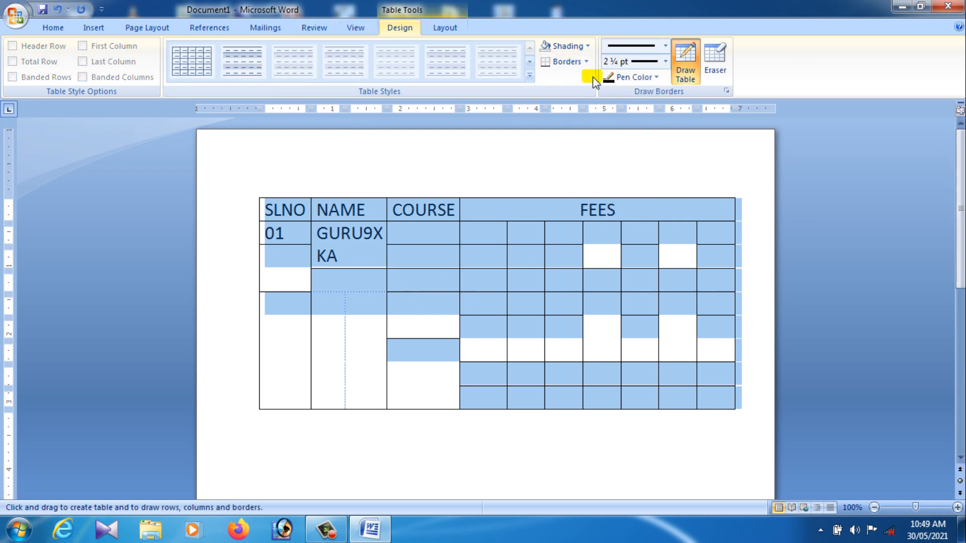
click(586, 62)
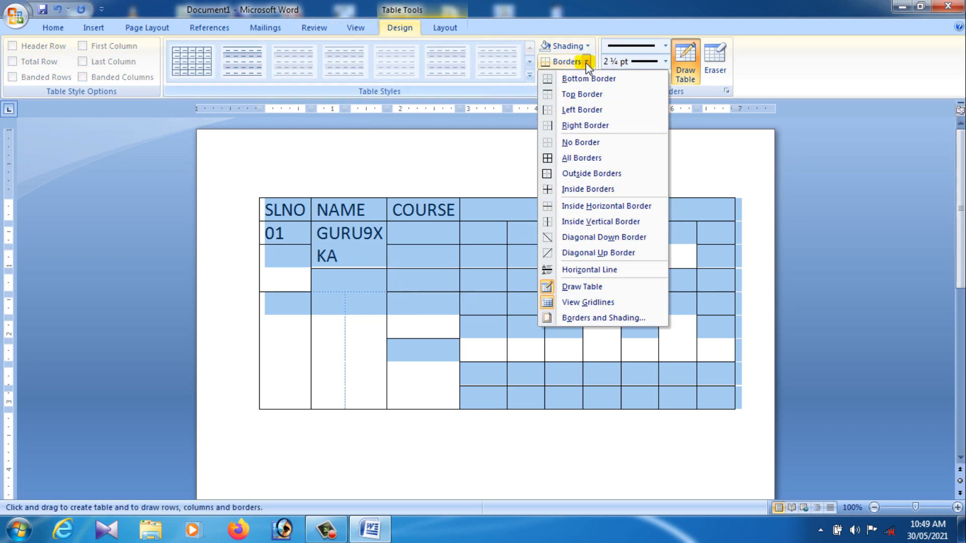
click(584, 160)
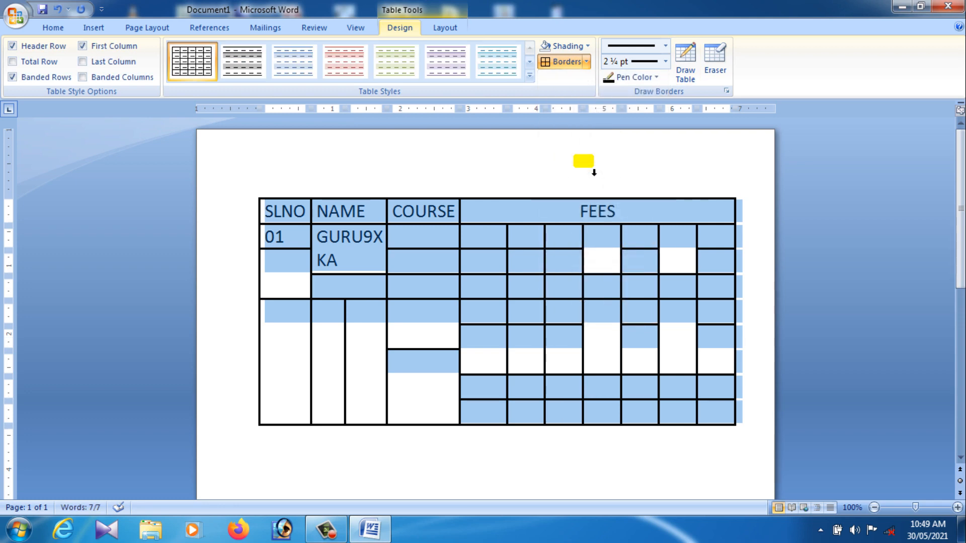
- Set the pen color to red and apply it to all borders of the table
click(657, 78)
click(621, 201)
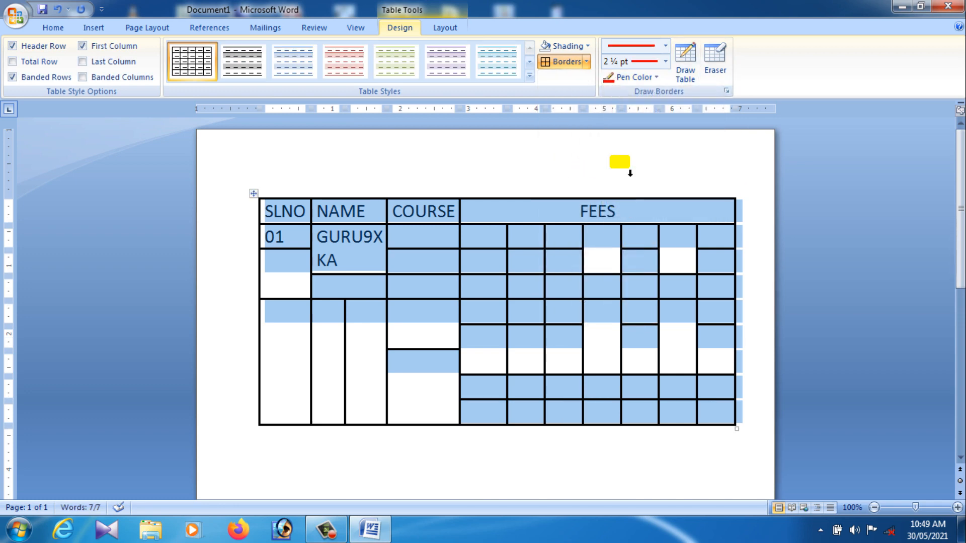
click(545, 61)
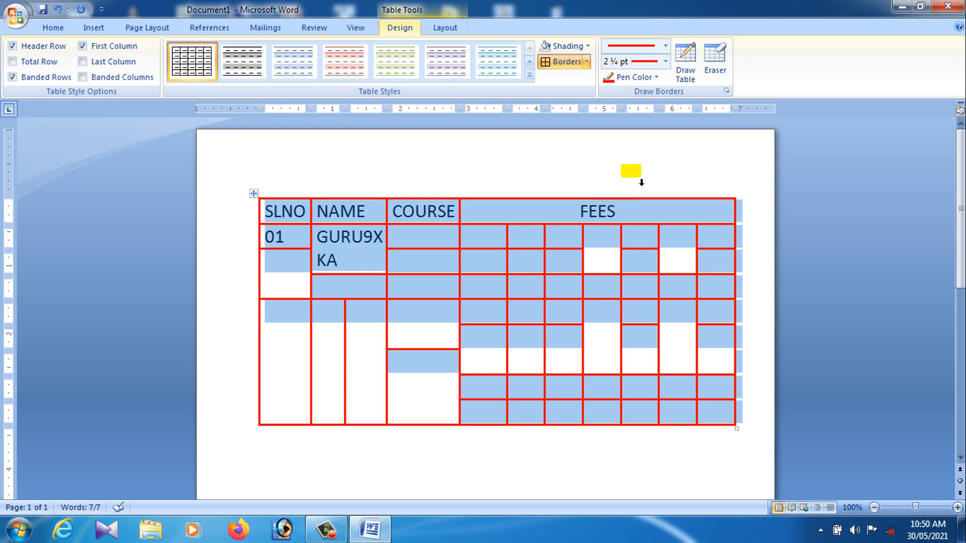
click(419, 202)
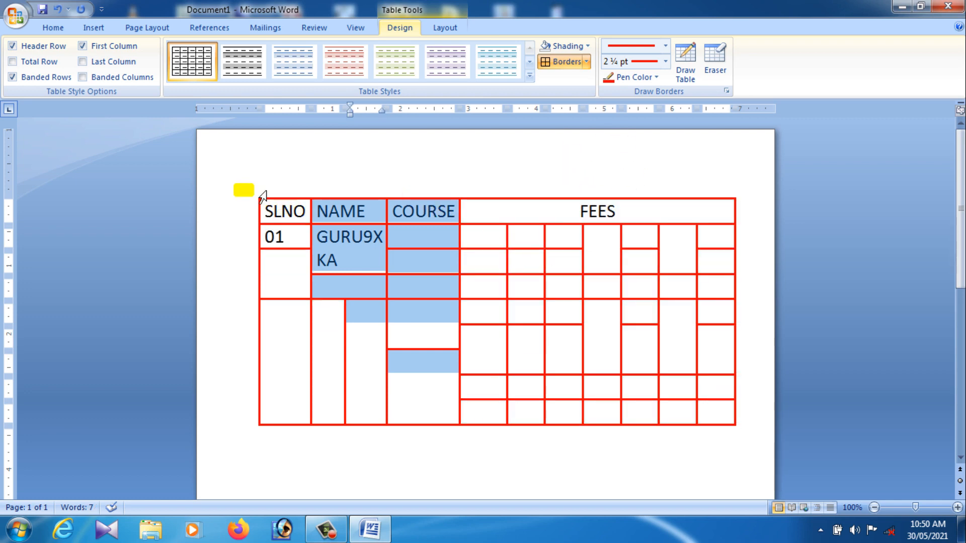
- Draw a second table about 7.5 inches wide below the first, with a tall narrow cell extending downward from its lower row
click(95, 29)
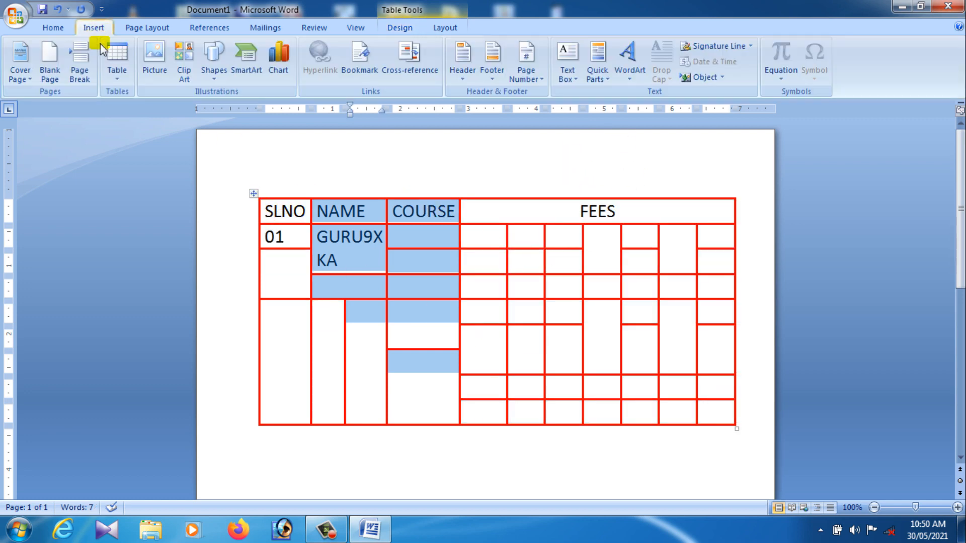
click(114, 75)
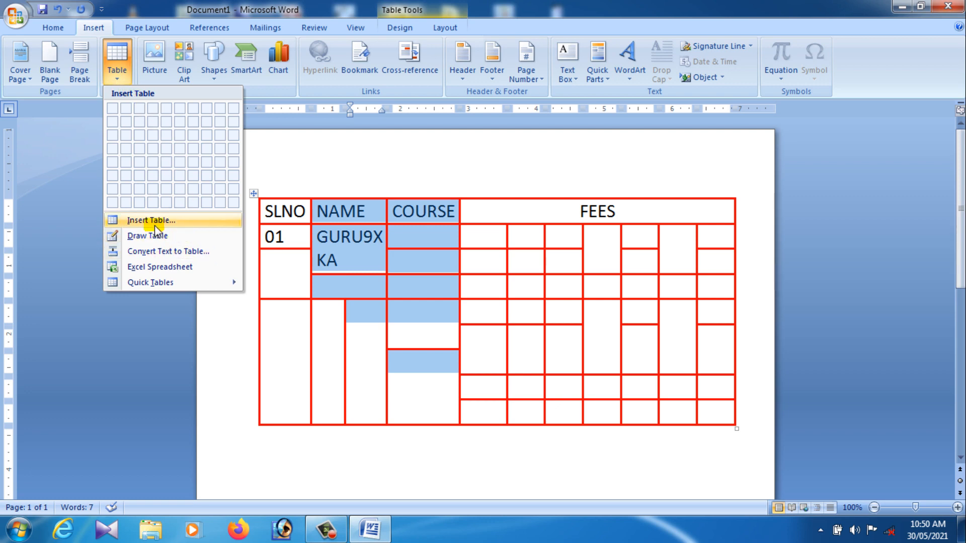
click(159, 240)
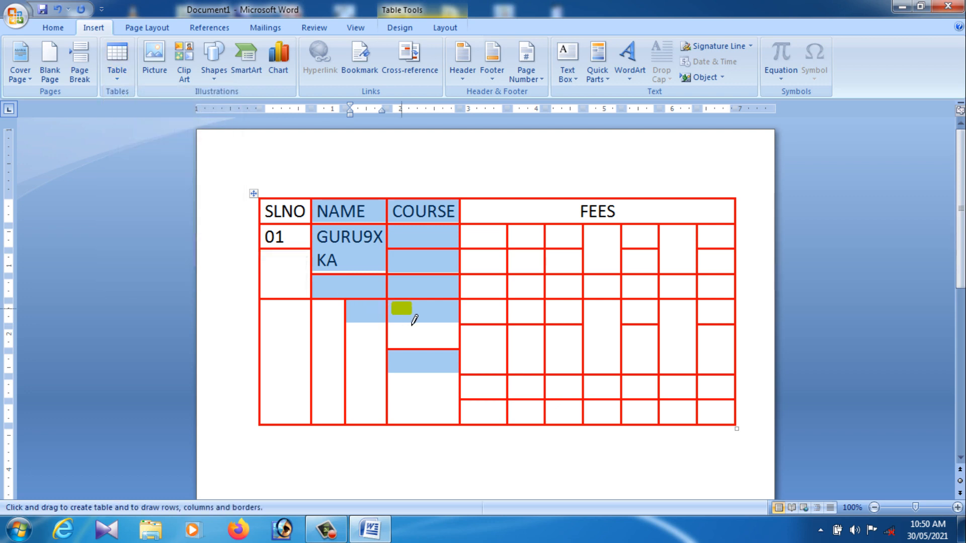
scroll(426, 295, down, 9)
mouse_move(241, 189)
mouse_down()
mouse_move(552, 332)
mouse_move(694, 233)
mouse_move(739, 225)
mouse_up()
mouse_move(297, 184)
mouse_down()
mouse_move(350, 416)
mouse_move(346, 441)
mouse_up()
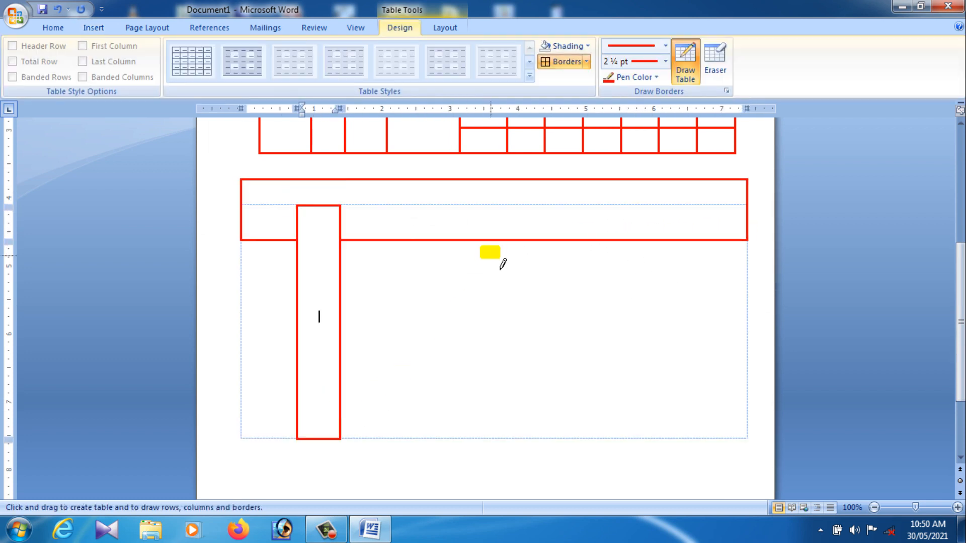
- Draw a vertical line beside the new table's tall cell, and a short horizontal line connecting that cell to it
mouse_move(461, 240)
mouse_down()
mouse_move(573, 366)
mouse_move(606, 444)
mouse_up()
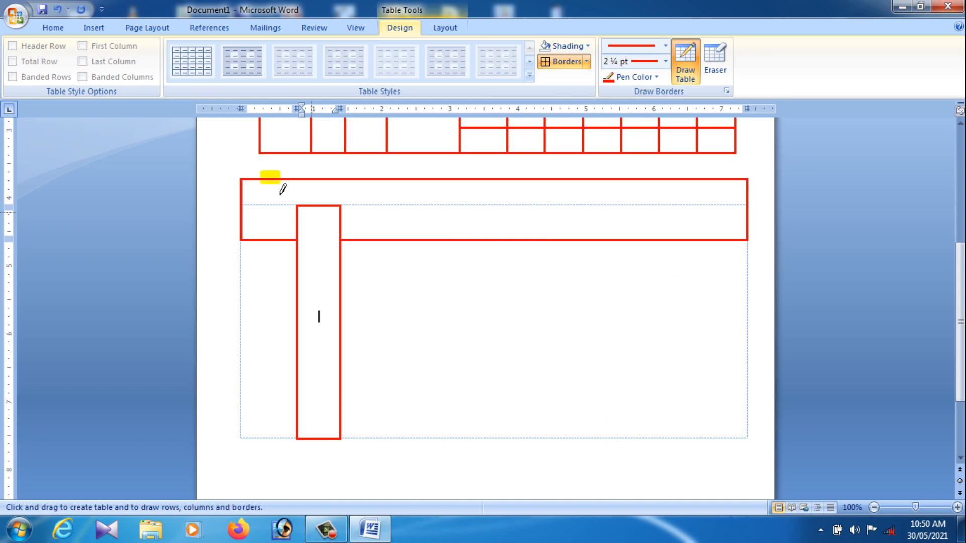
mouse_move(427, 252)
mouse_down()
mouse_move(488, 450)
mouse_move(428, 451)
mouse_up()
drag(342, 297, 414, 296)
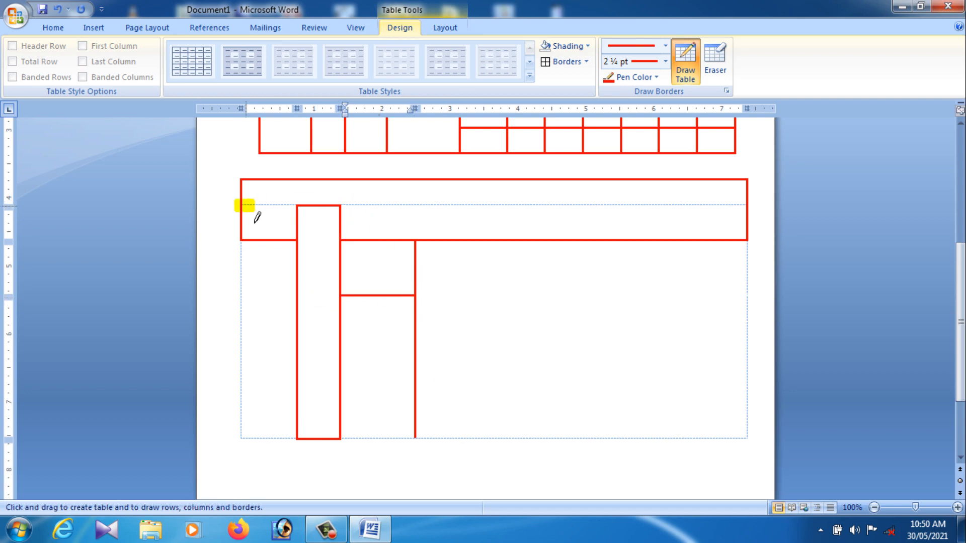
- Draw the border under the new table's top row, a vertical line through the whole table, and a second horizontal line beside the tall cell
drag(255, 217, 632, 220)
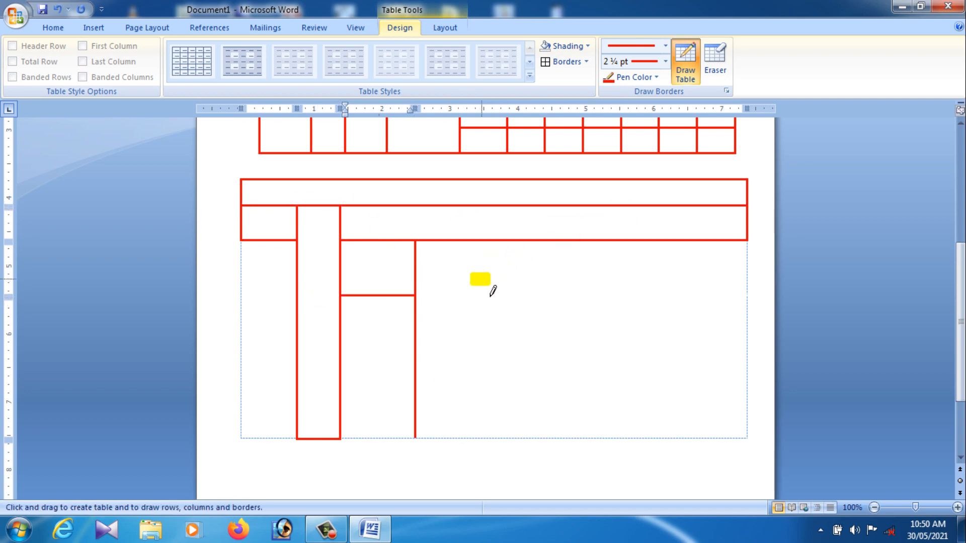
drag(492, 189, 498, 261)
drag(336, 352, 464, 354)
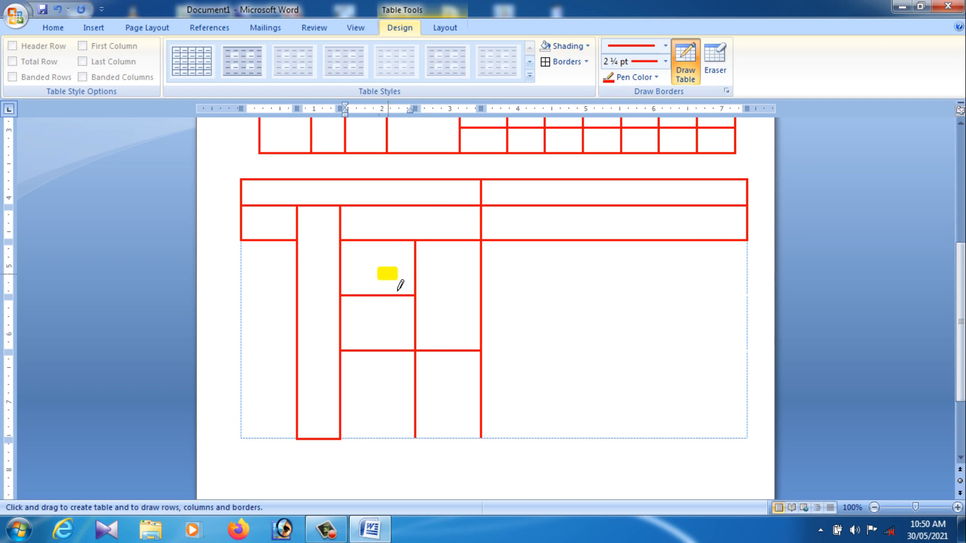
click(686, 61)
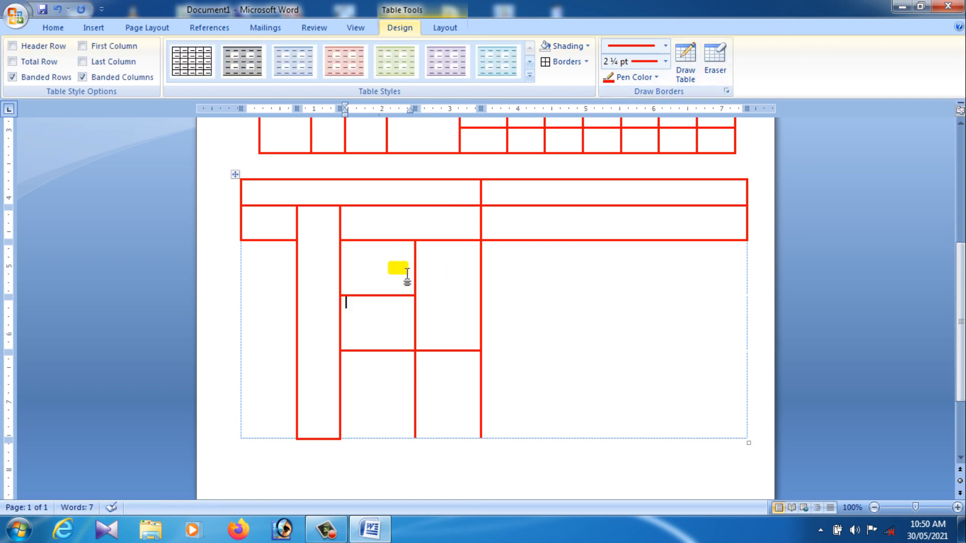
- Fill the cells beside the tall cell with FDFDF, DSFDFDS and DFSDFS, and the adjacent column with DSFSDFSDF and SDFSDFSDF
text(DSFDFDS)
click(443, 299)
text(DSFSDFSDF)
click(449, 376)
text(SDFSDFSDF)
click(400, 382)
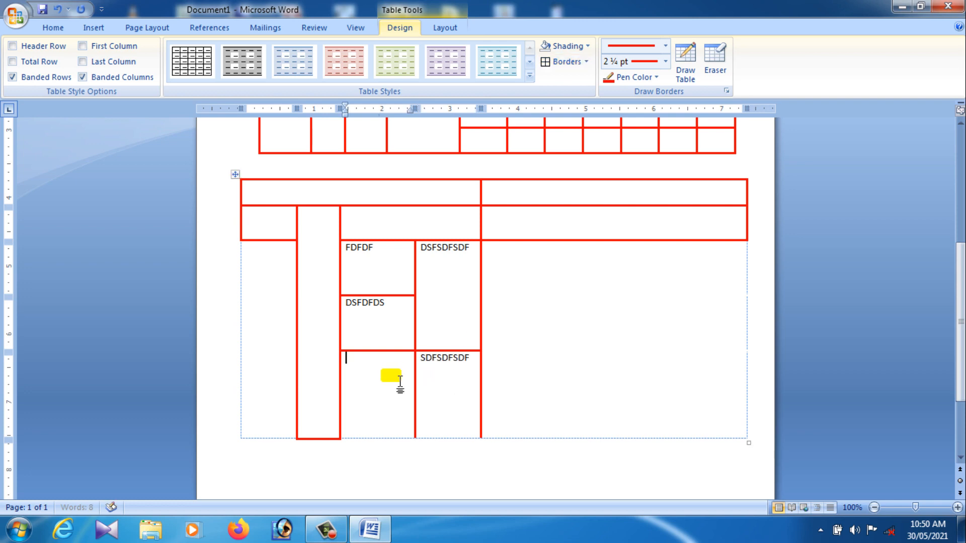
- Enter SDFSDFSDFSD in the tall cell, FSDFSDF in the cell beside it, and SDFSDFSDFS and FSDFSDFSD in the new table's top row
click(327, 322)
text(SDFSDFSDFSD)
click(264, 222)
text(FSDFSDF)
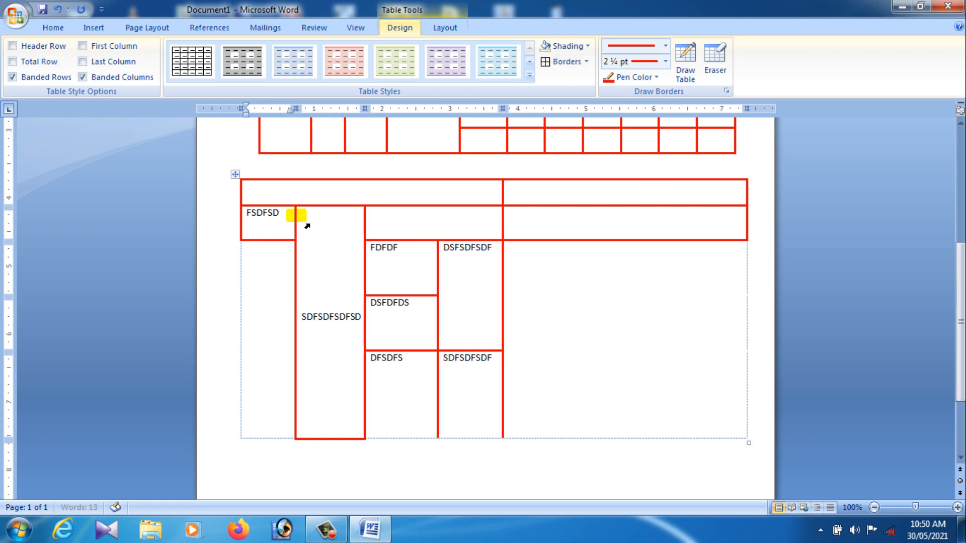
click(336, 199)
text(SDFSDFSDF)
click(408, 199)
text(FSDFSDFSD)
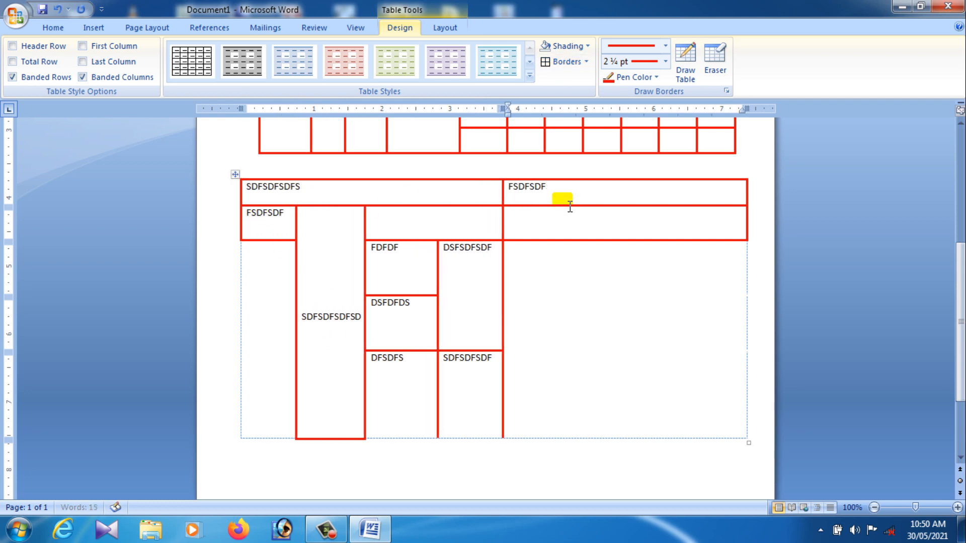
- Enter FSDF in the bottom row of the first table's FEES area and DSFSDFSDFS in the last cell of the second table's second row
scroll(560, 287, up, 1)
click(534, 181)
text(FSDF)
click(572, 258)
text(DSFSDFSDFS)
- Enter SDFSDF in the first table's lowest COURSE cell and in the second half of the split lower NAME cell
click(401, 151)
text(SDFSDF)
scroll(447, 231, up, 3)
click(367, 225)
text(SDFSDF)
scroll(583, 280, down, 4)
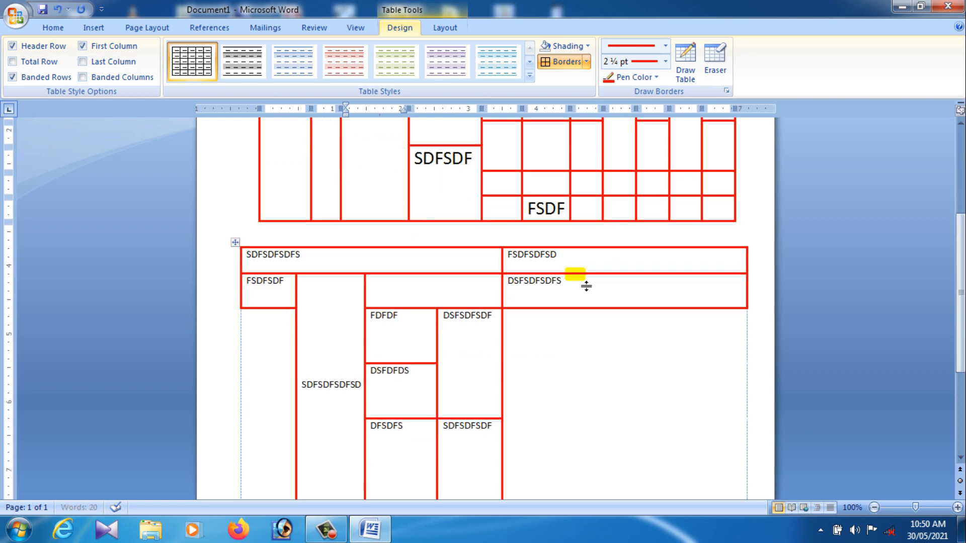
scroll(582, 280, up, 8)
scroll(586, 285, down, 1)
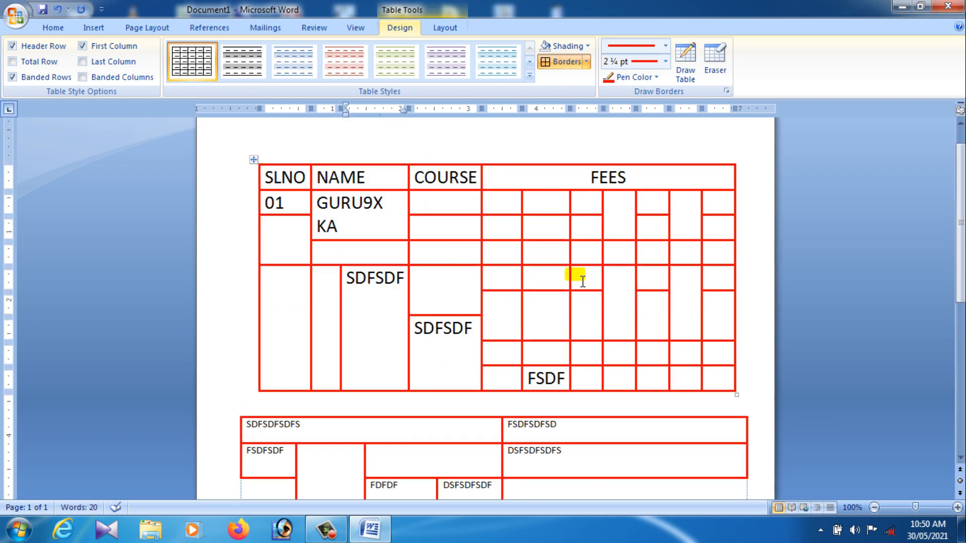